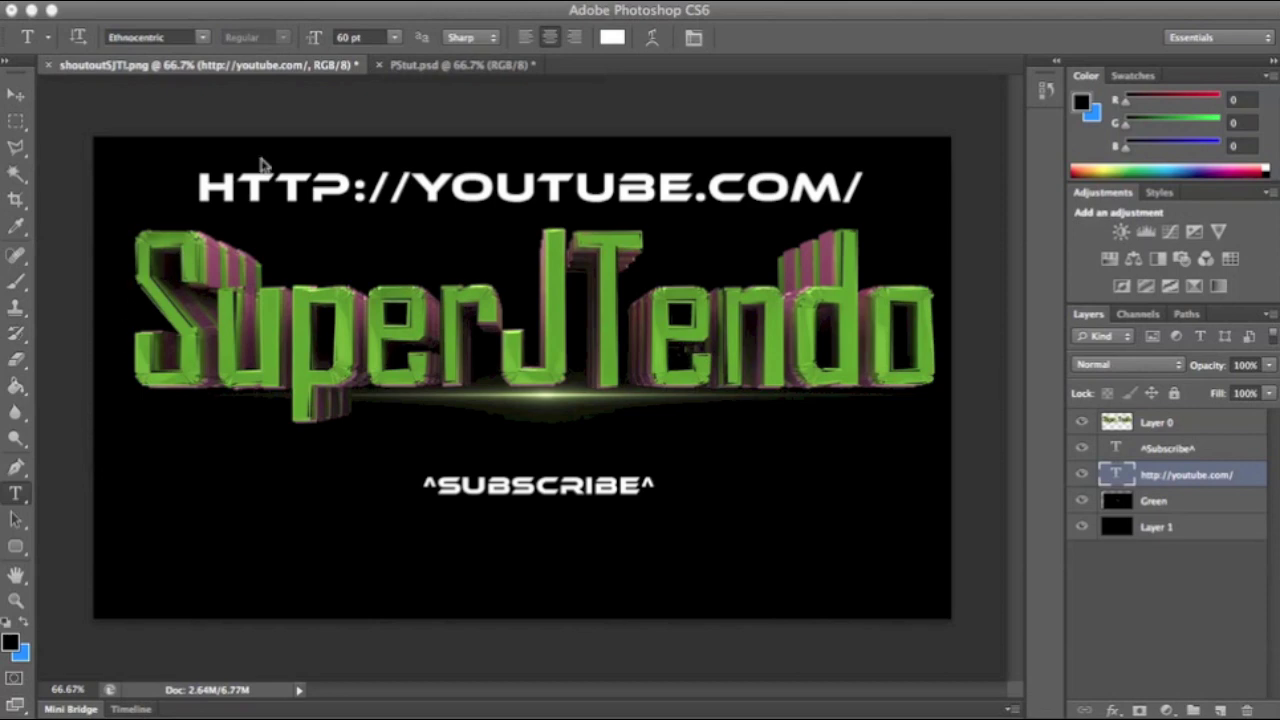
Step: Switch to the black PStut.psd document and begin placing an image via File > Place
left_click(460, 66)
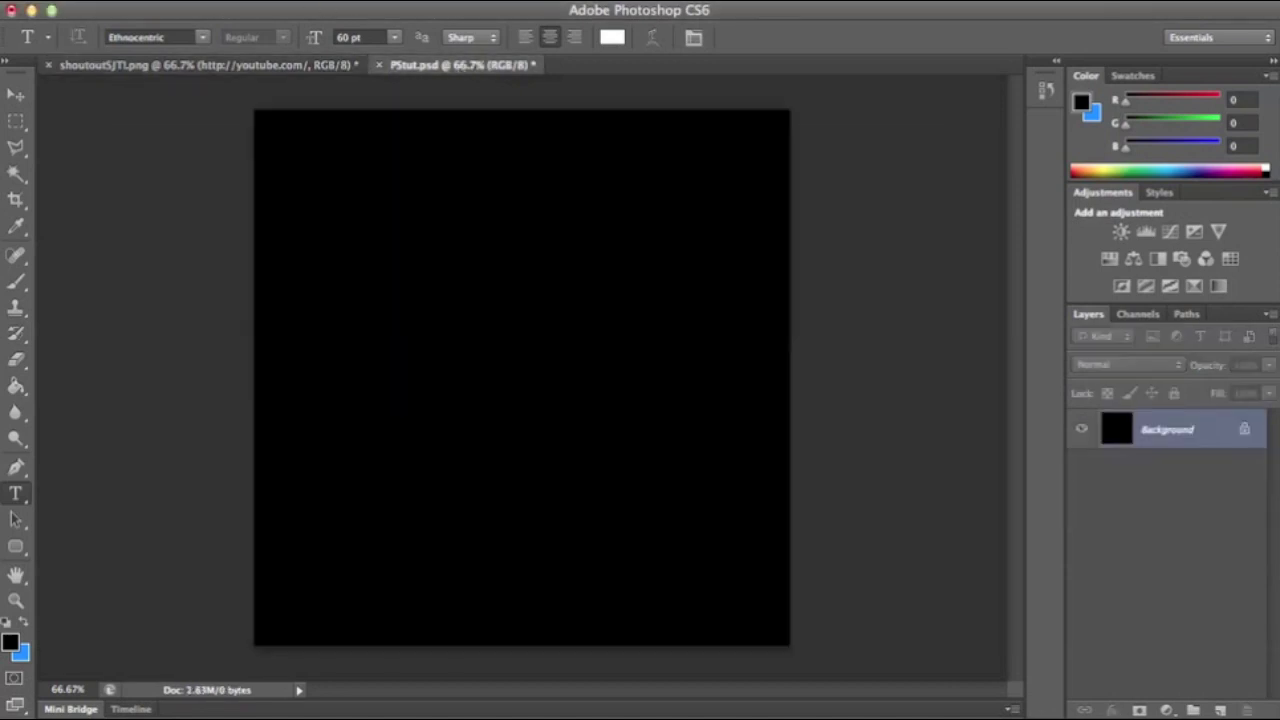
left_click(165, 1)
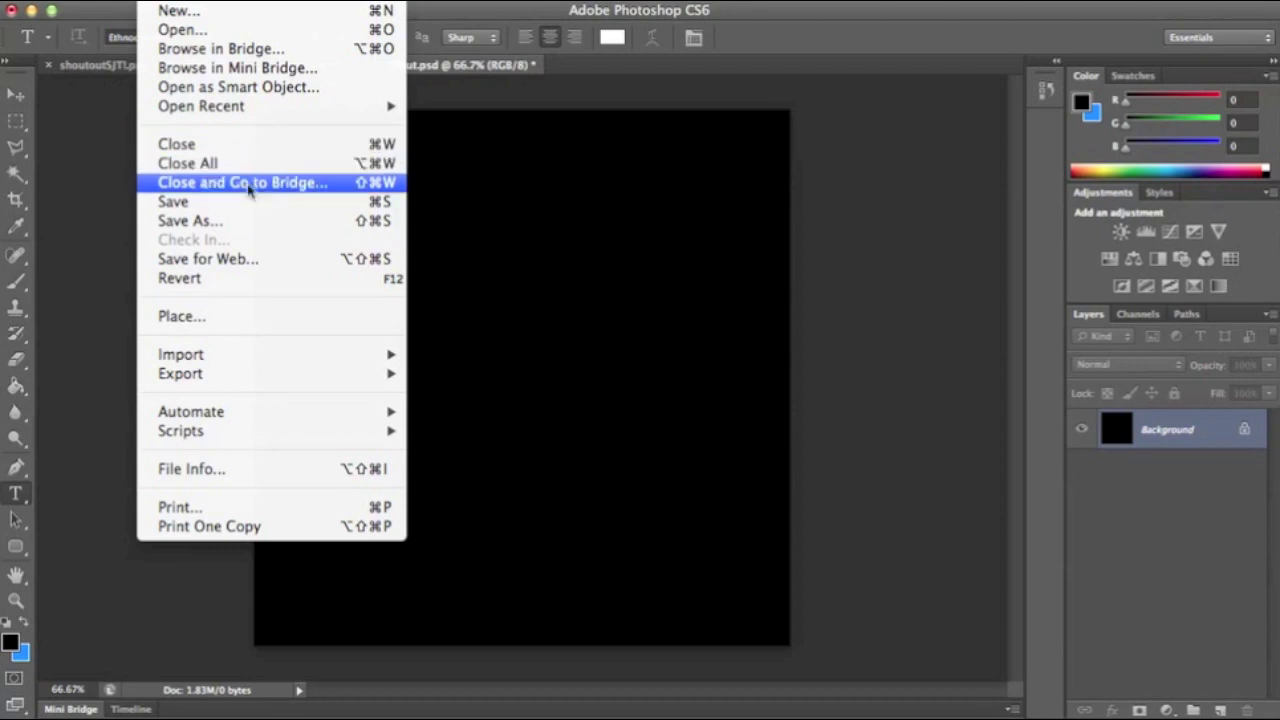
left_click(225, 318)
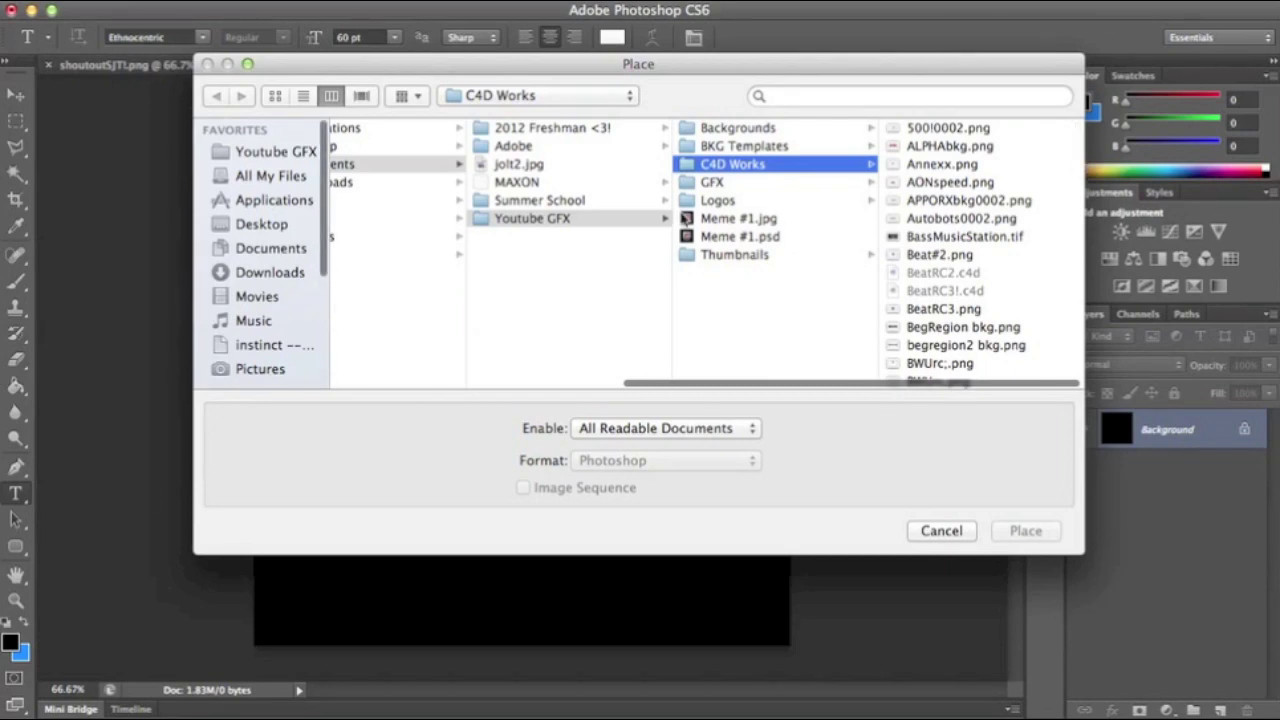
Step: Browse from the GFX folder back to C4D Works and scroll through its files
left_click(745, 182)
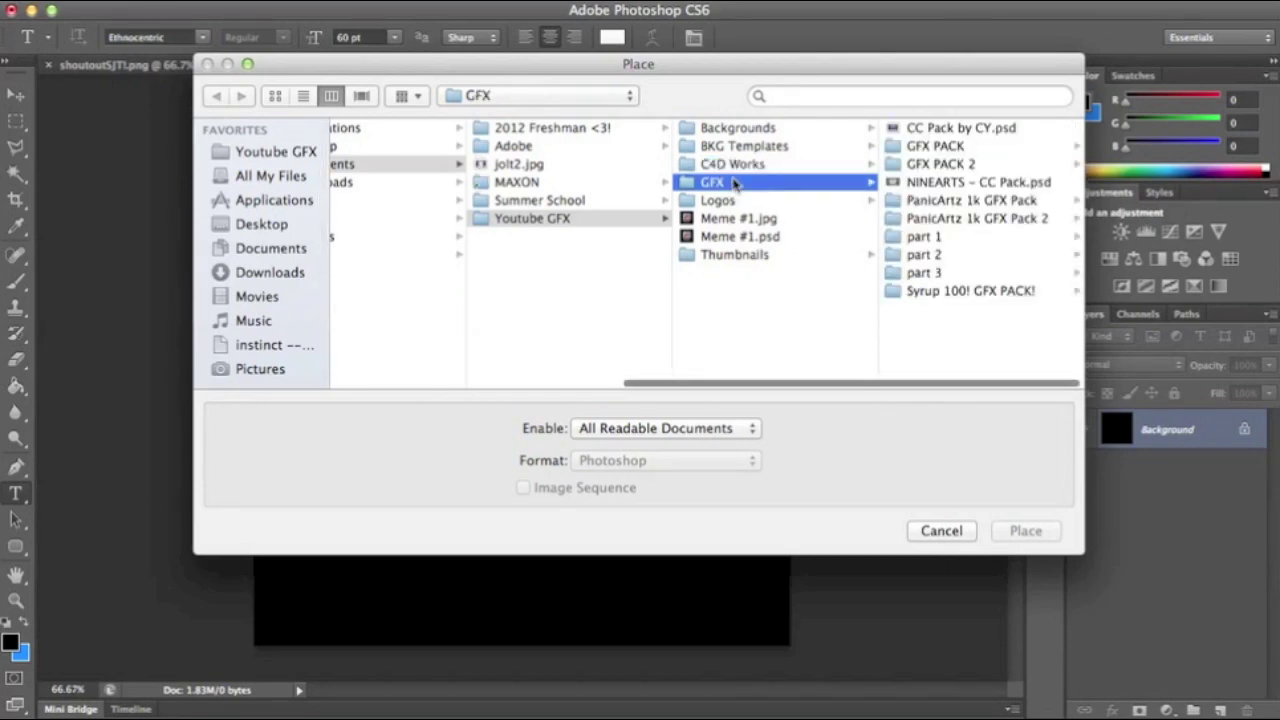
left_click(735, 164)
scroll(975, 235, "down", 8)
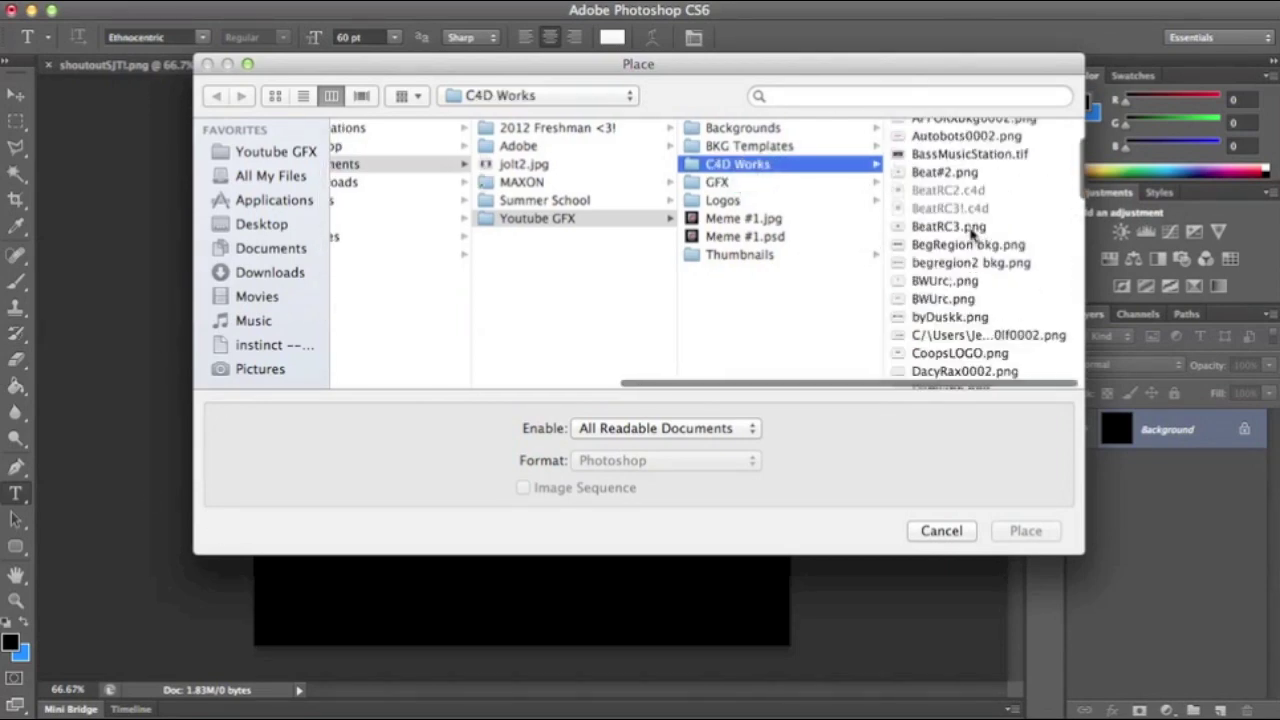
scroll(972, 234, "down", 10)
scroll(975, 235, "up", 5)
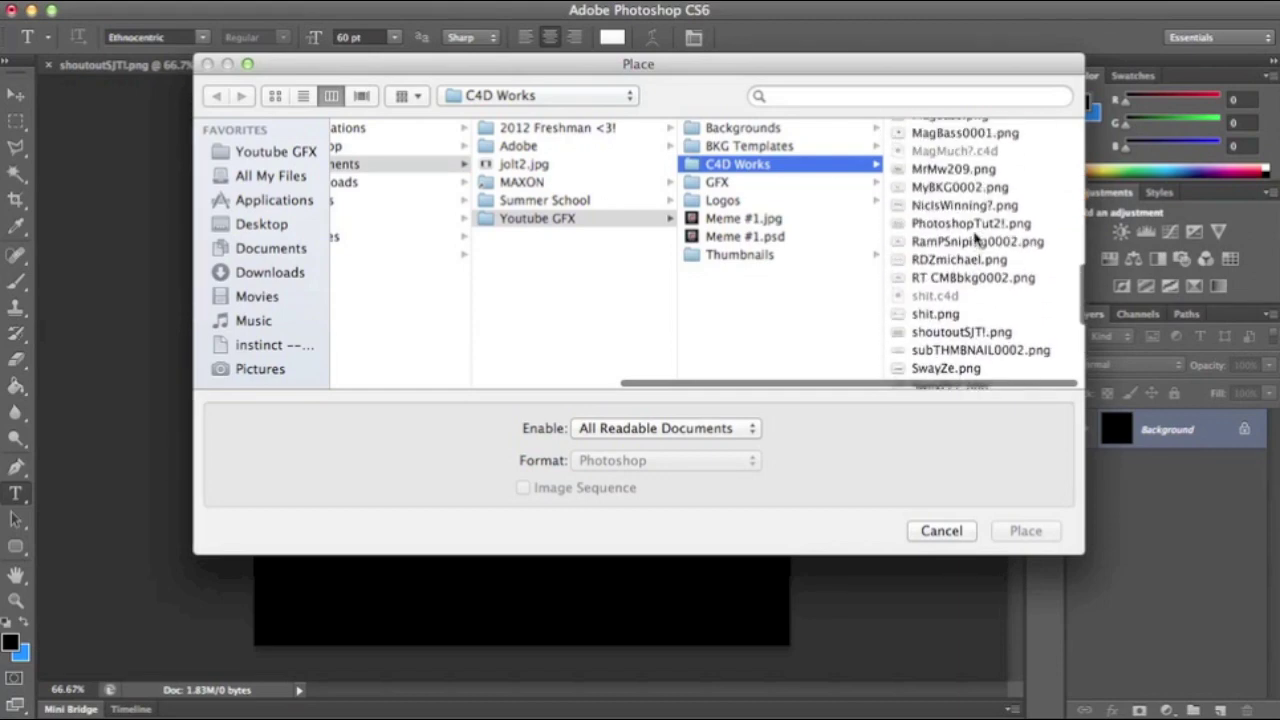
scroll(972, 276, "up", 4)
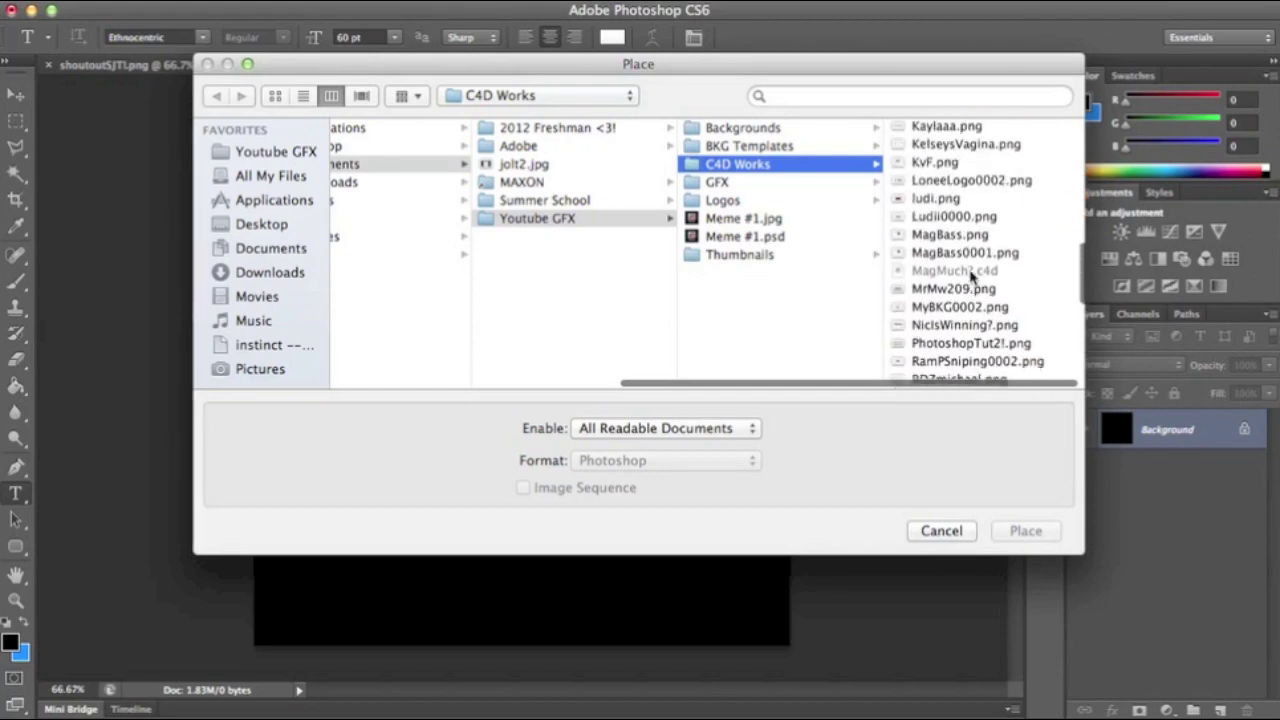
scroll(970, 273, "down", 1)
Step: Place PhotoshopTut2!.png, commit the placement and rasterize the layer
left_click(958, 343)
key("Return")
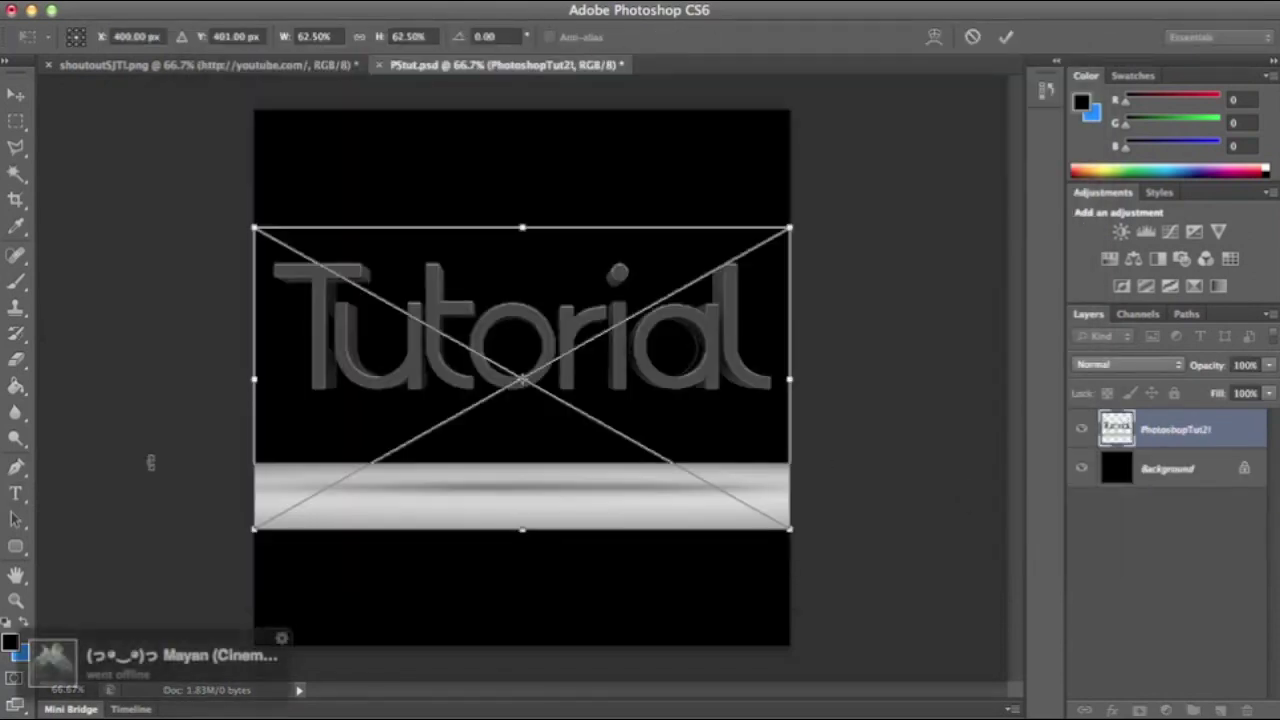
left_click(17, 359)
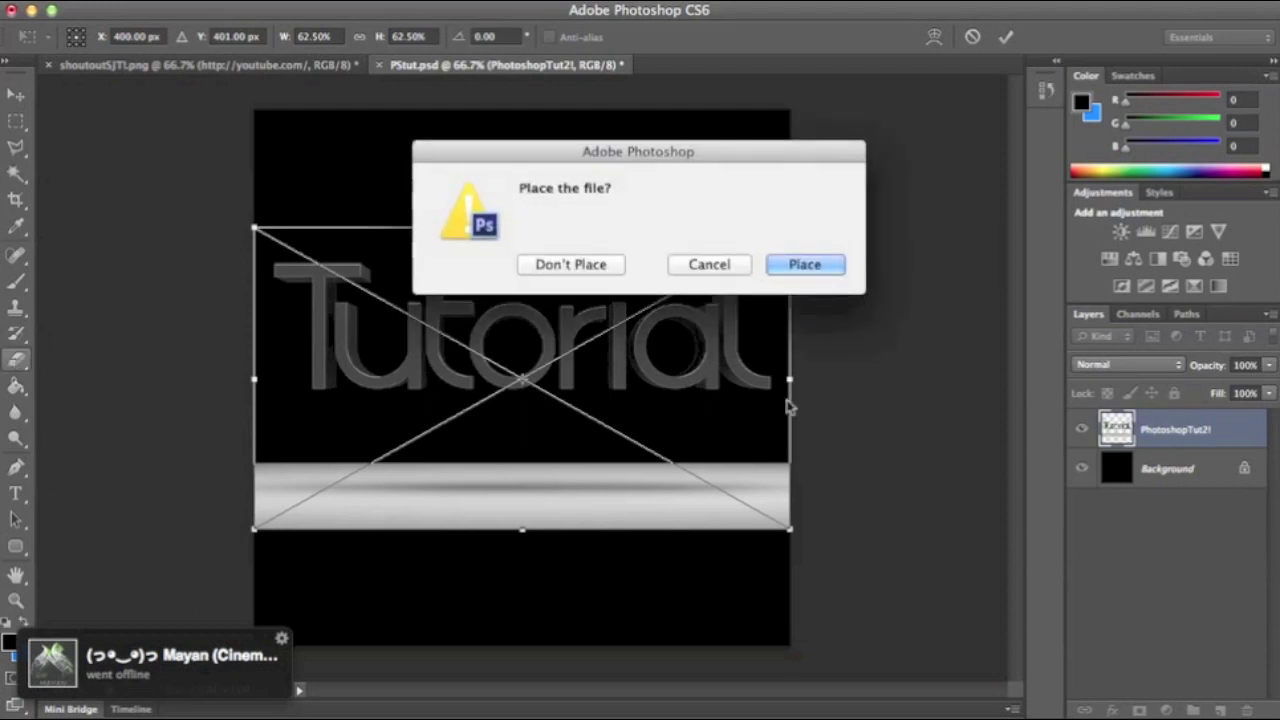
left_click(832, 265)
right_click(1158, 432)
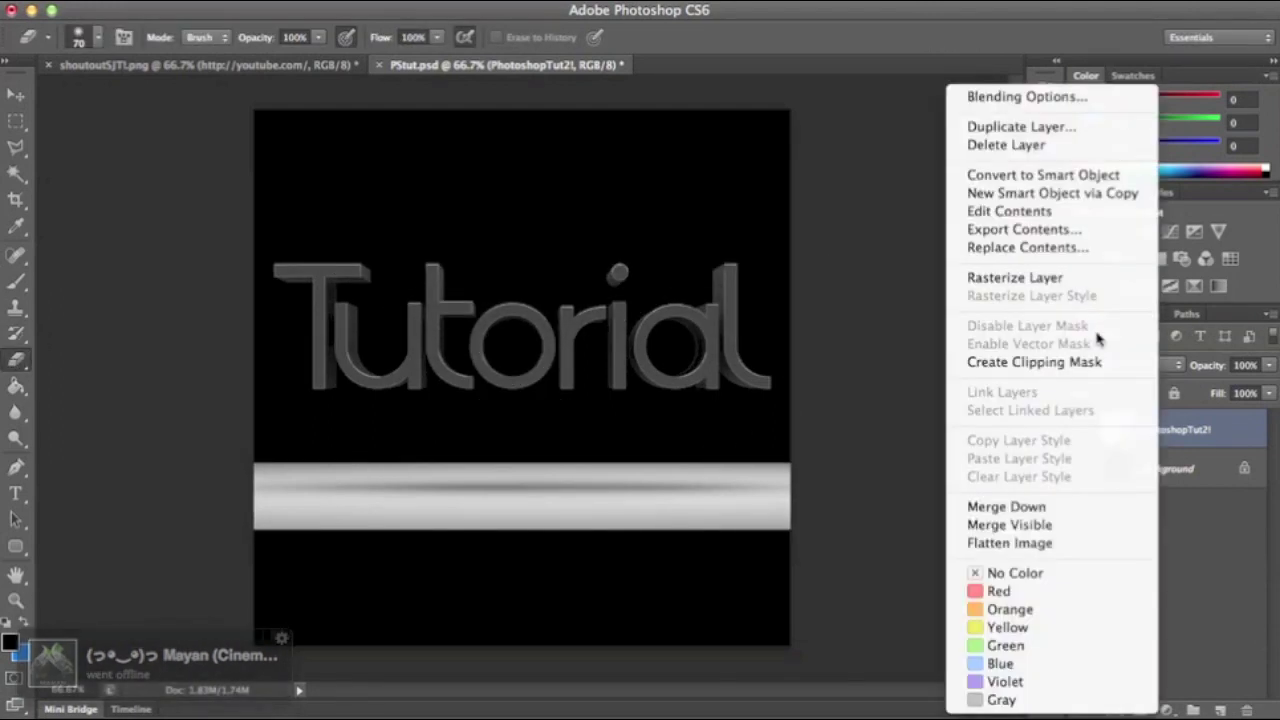
left_click(1062, 280)
Step: Remove the white bar under the Tutorial text by erasing and deleting a marquee selection
mouse_move(811, 463)
left_mouse_down()
mouse_move(782, 529)
mouse_move(798, 466)
mouse_move(709, 572)
mouse_move(820, 427)
mouse_move(666, 579)
mouse_move(773, 460)
mouse_move(611, 605)
left_mouse_up()
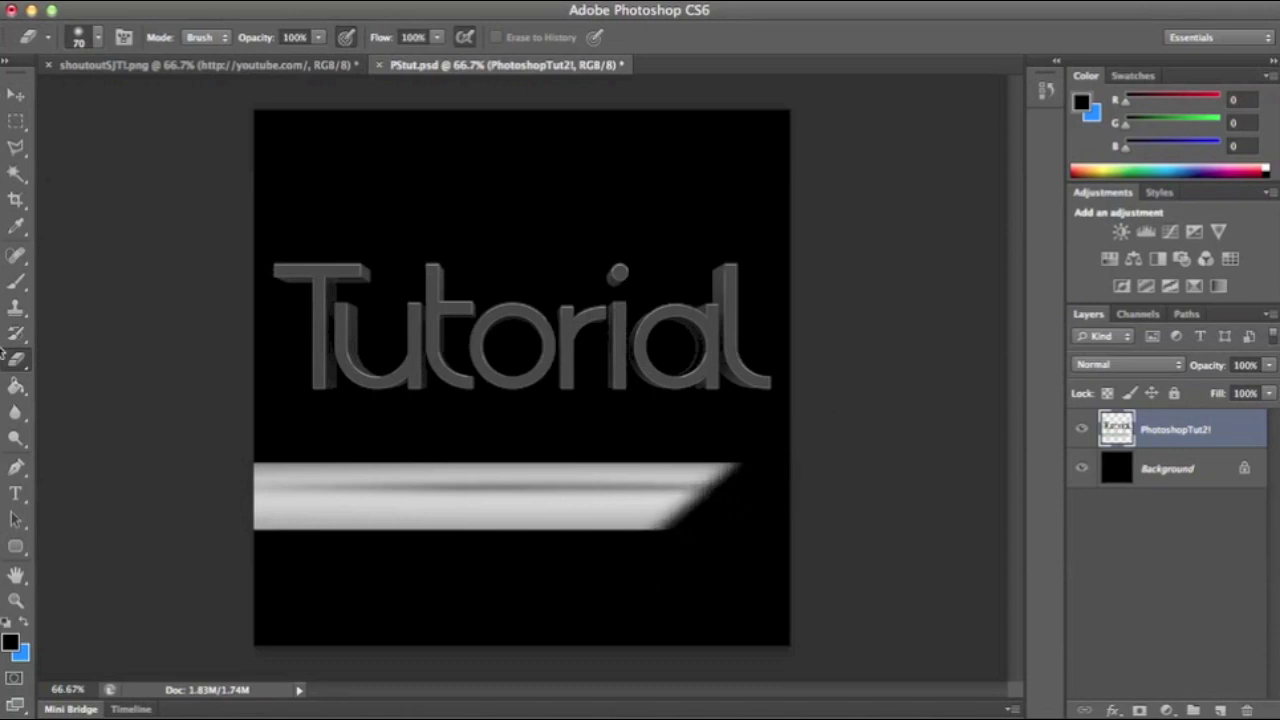
left_click(15, 121)
left_click_drag(207, 398, 790, 579)
key("Delete")
left_click(500, 634)
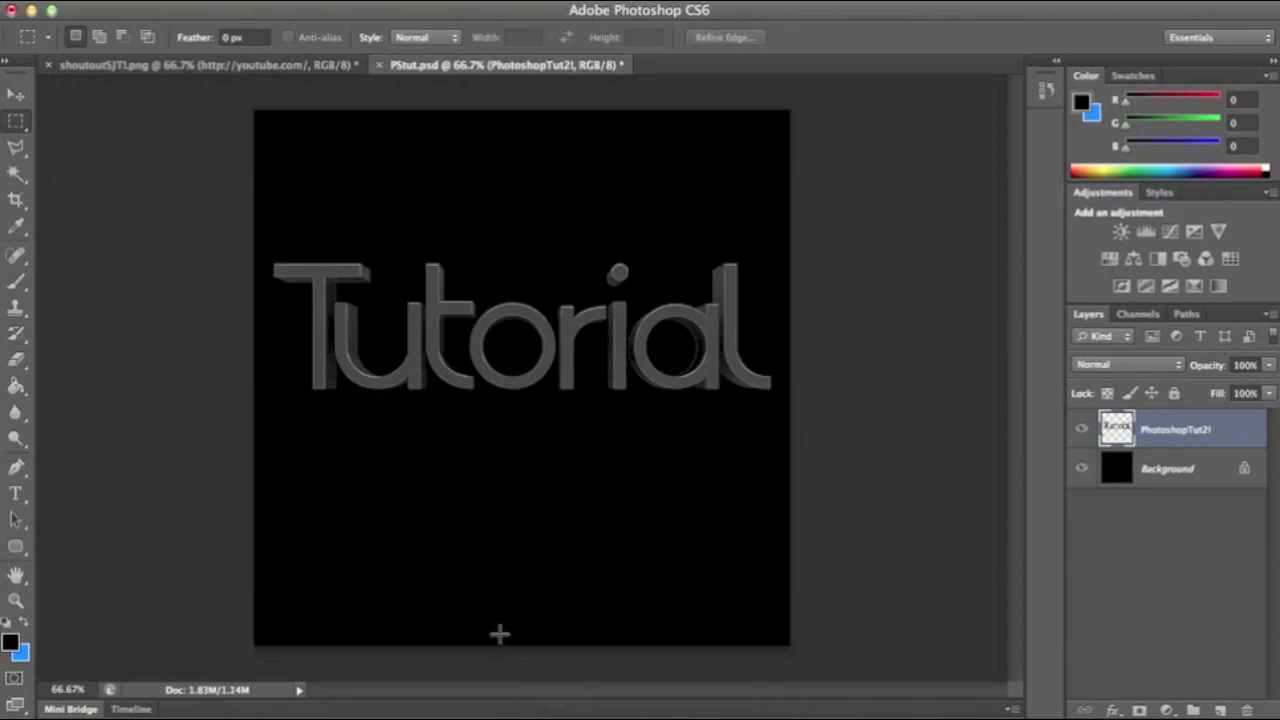
left_click(15, 94)
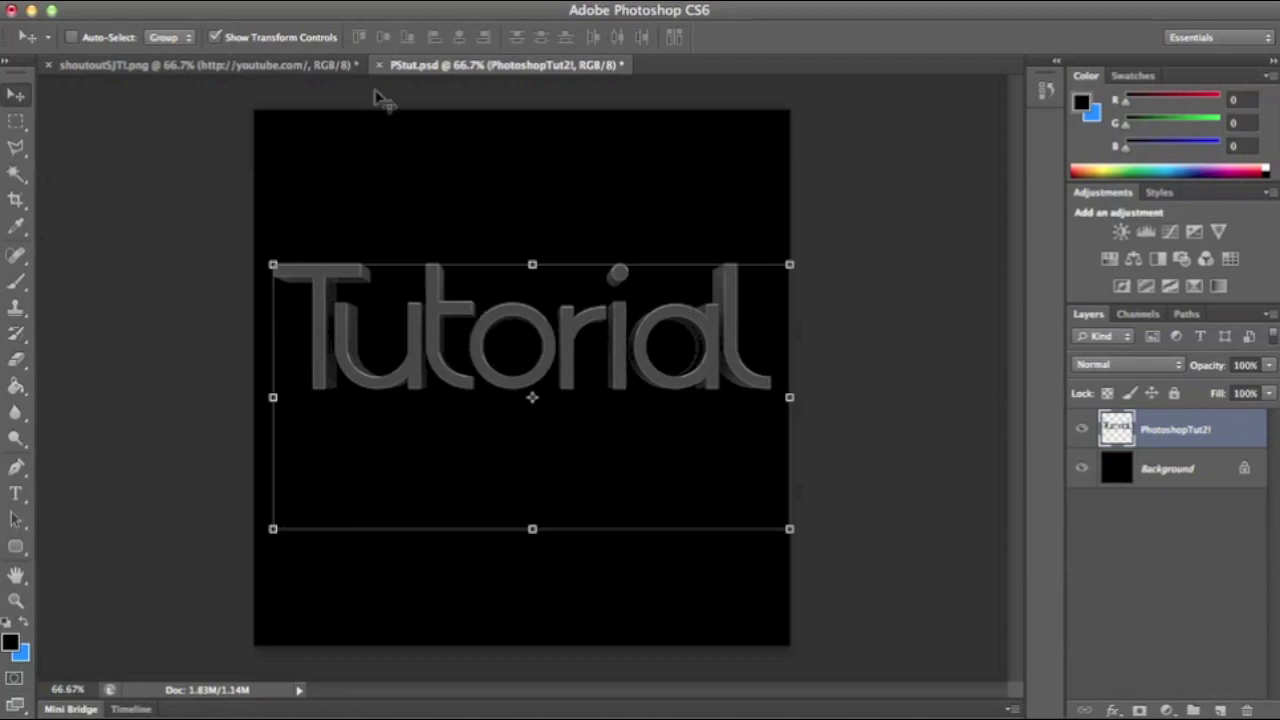
Step: In Finder, navigate Youtube GFX > GFX > Syrup 100! GFX PACK! > Textures
left_click(200, 1)
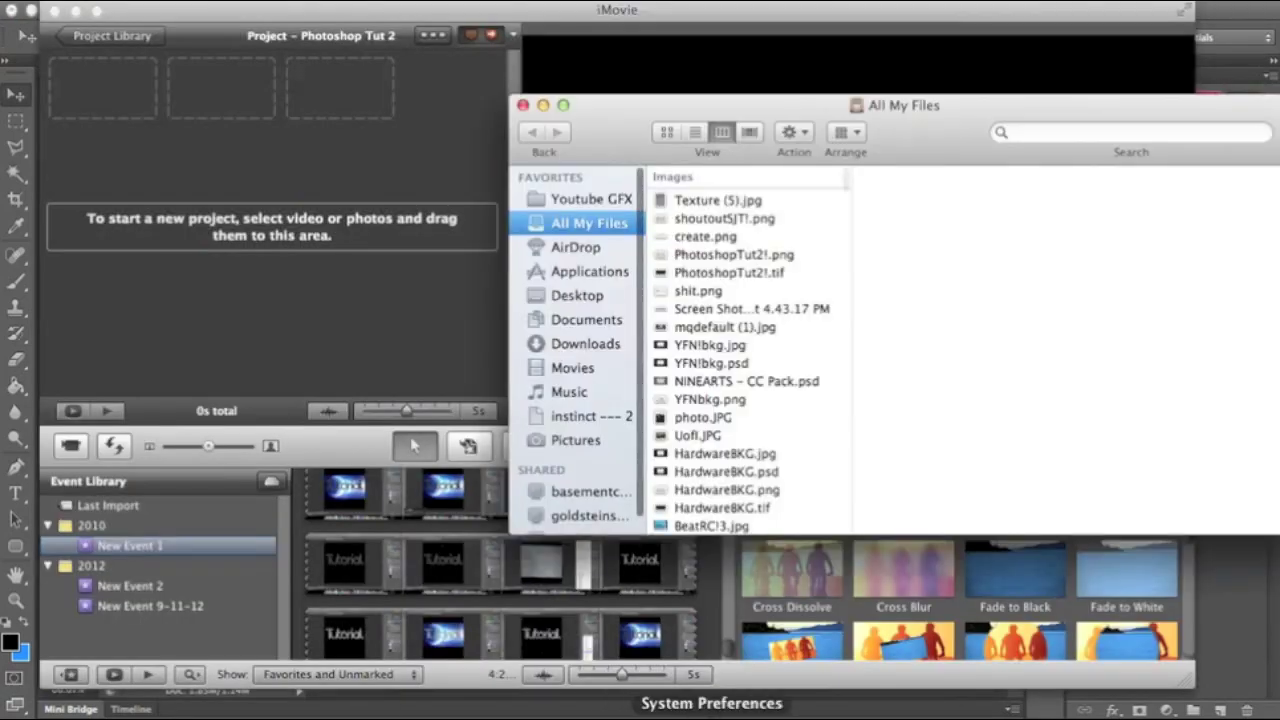
left_click(751, 712)
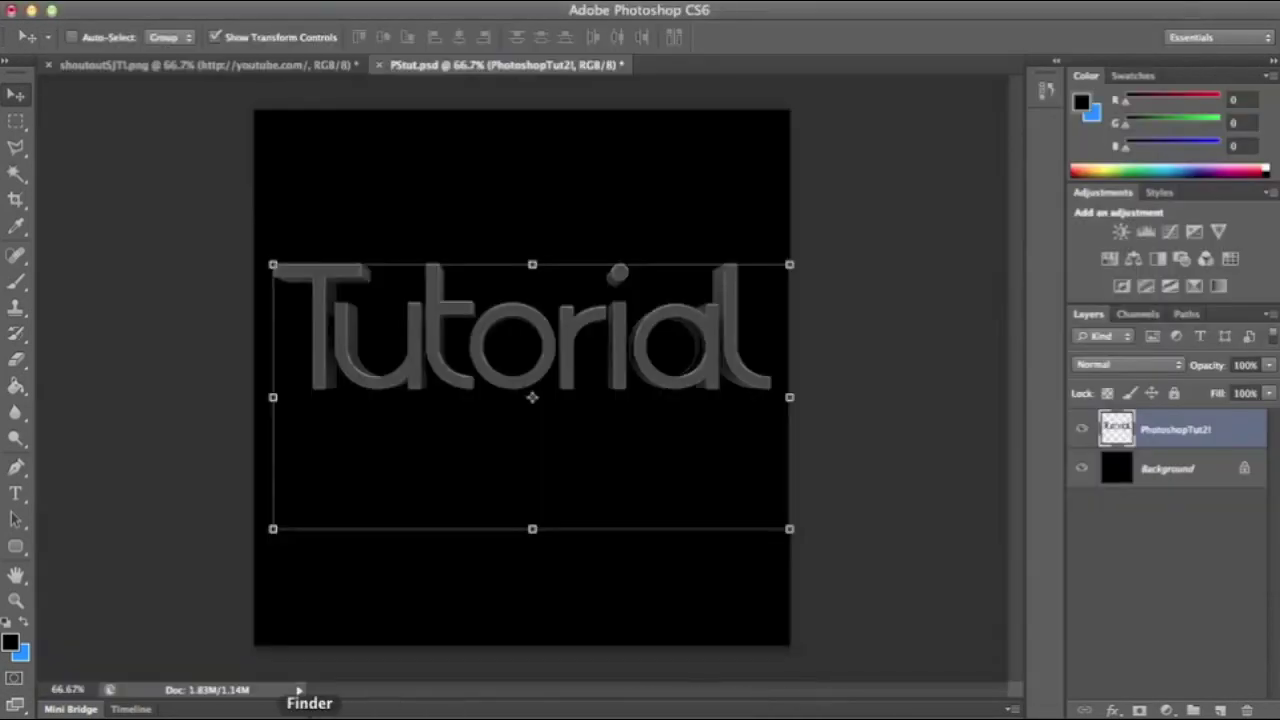
left_click(309, 712)
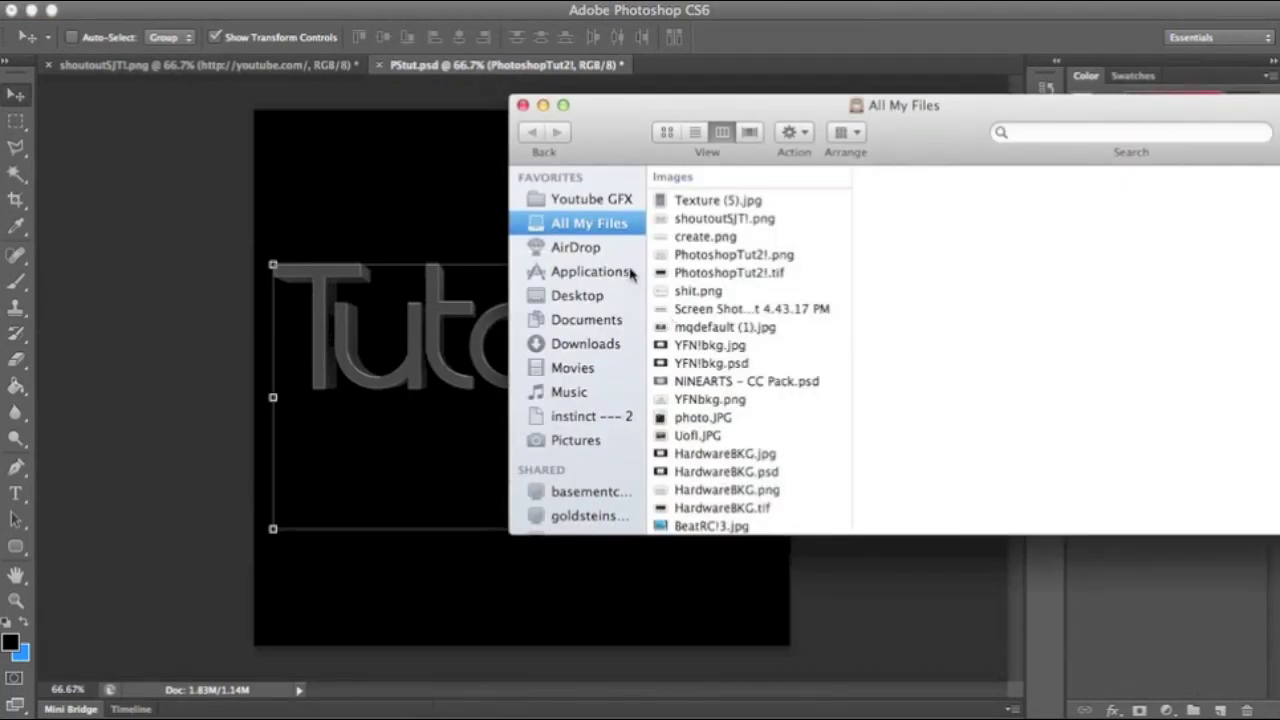
left_click(605, 205)
left_click(686, 212)
left_click(686, 229)
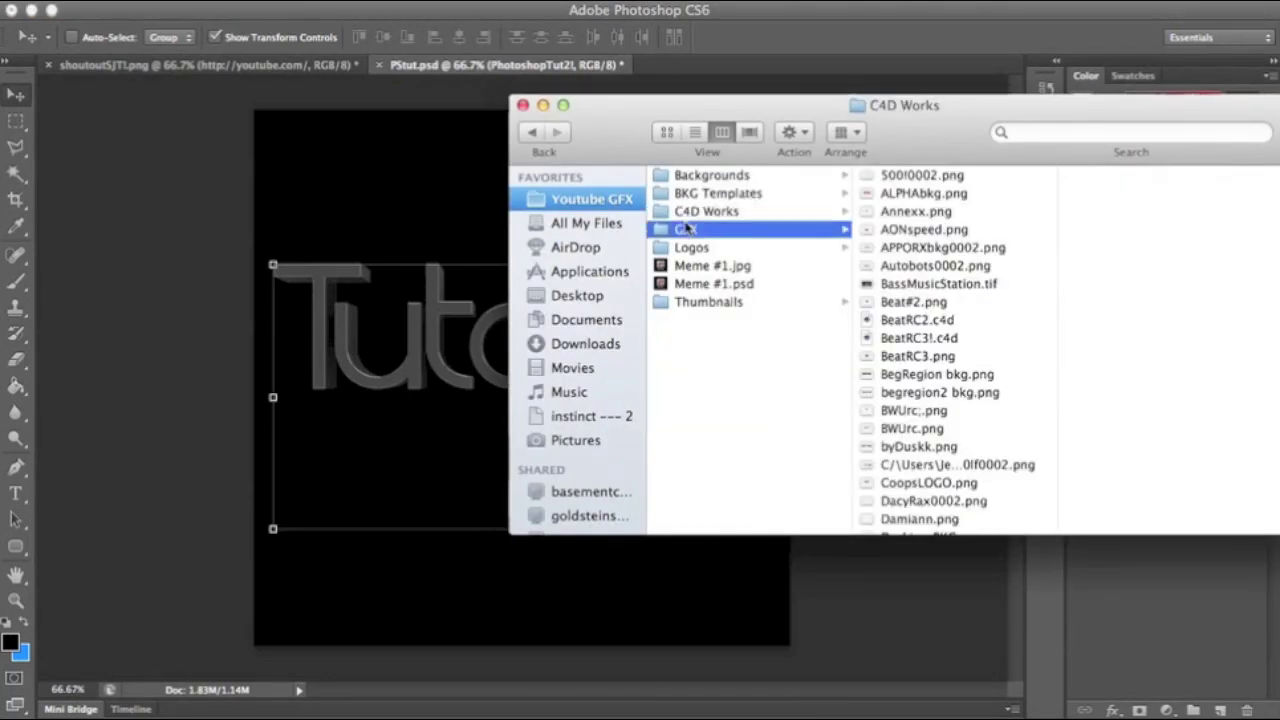
left_click(922, 338)
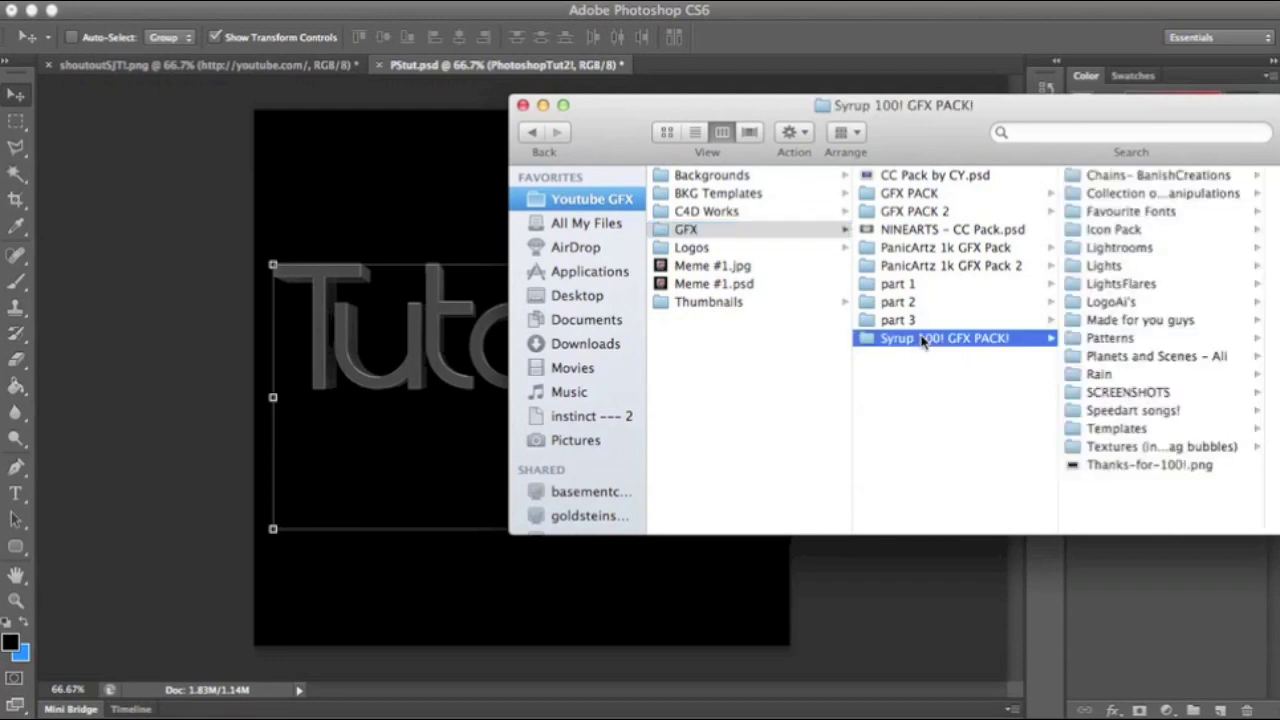
left_click(1138, 442)
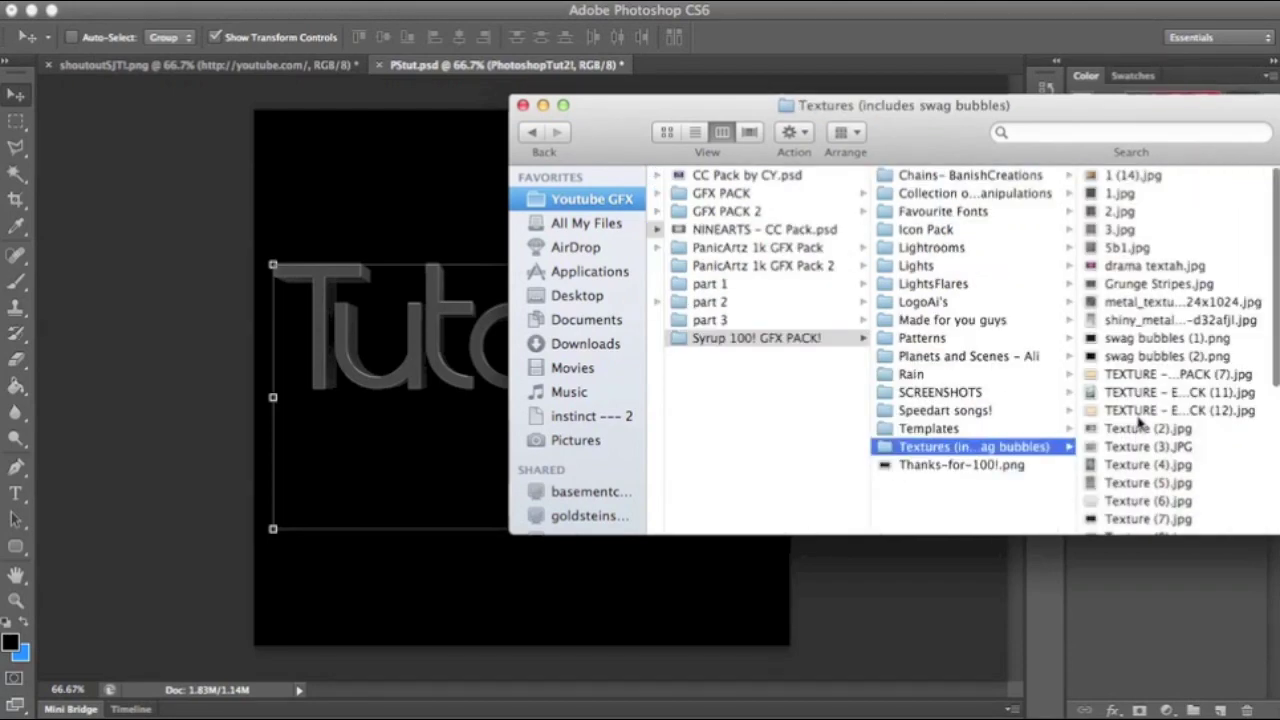
Step: Compare the texture previews and settle on the scratched-metal Texture (5).jpg
scroll(1137, 426, "down", 2)
left_click(1138, 420)
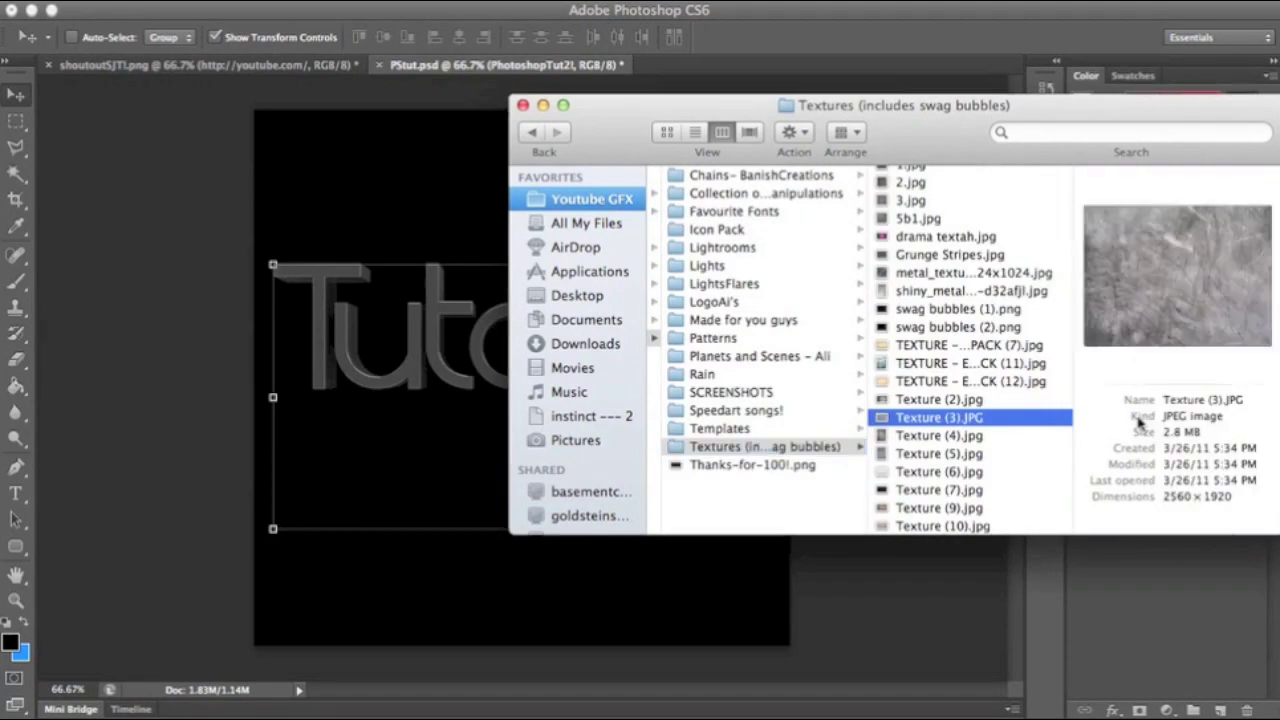
key("Down")
key("Up")
key("Up")
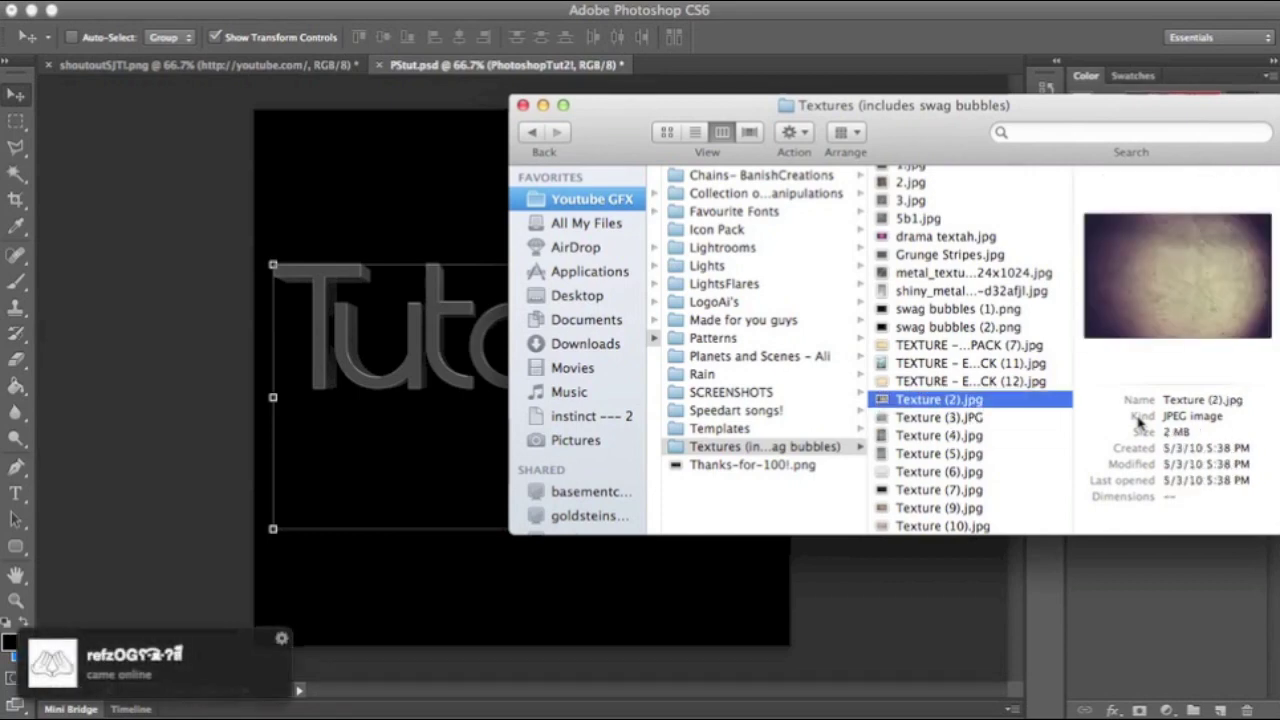
key("Up")
key("Up")
key("Up")
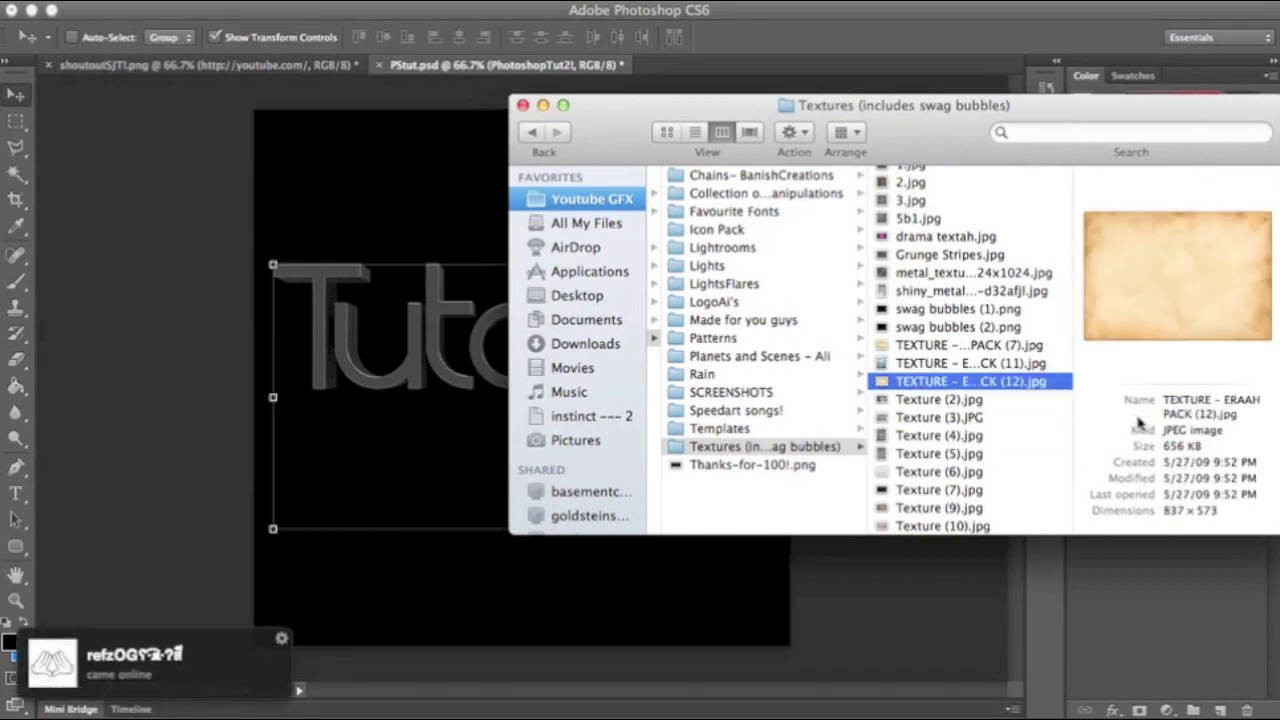
key("Down")
key("Down")
key("Down")
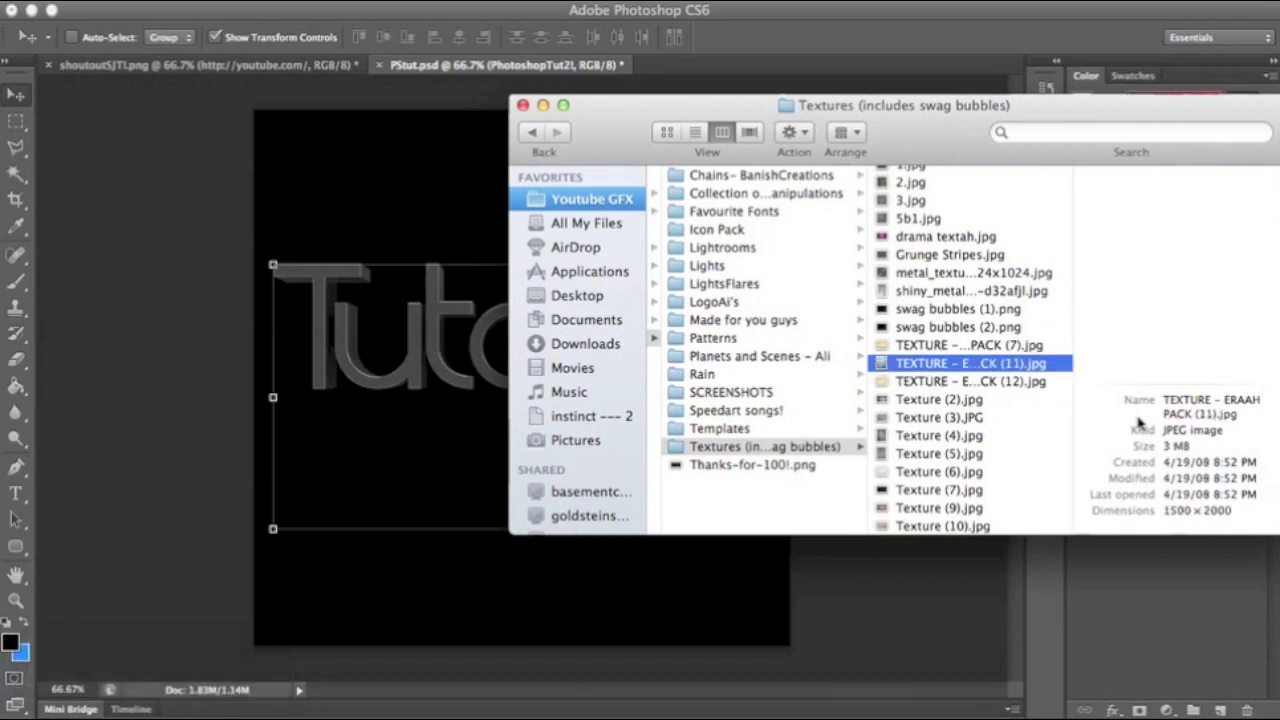
key("Down")
key("Down")
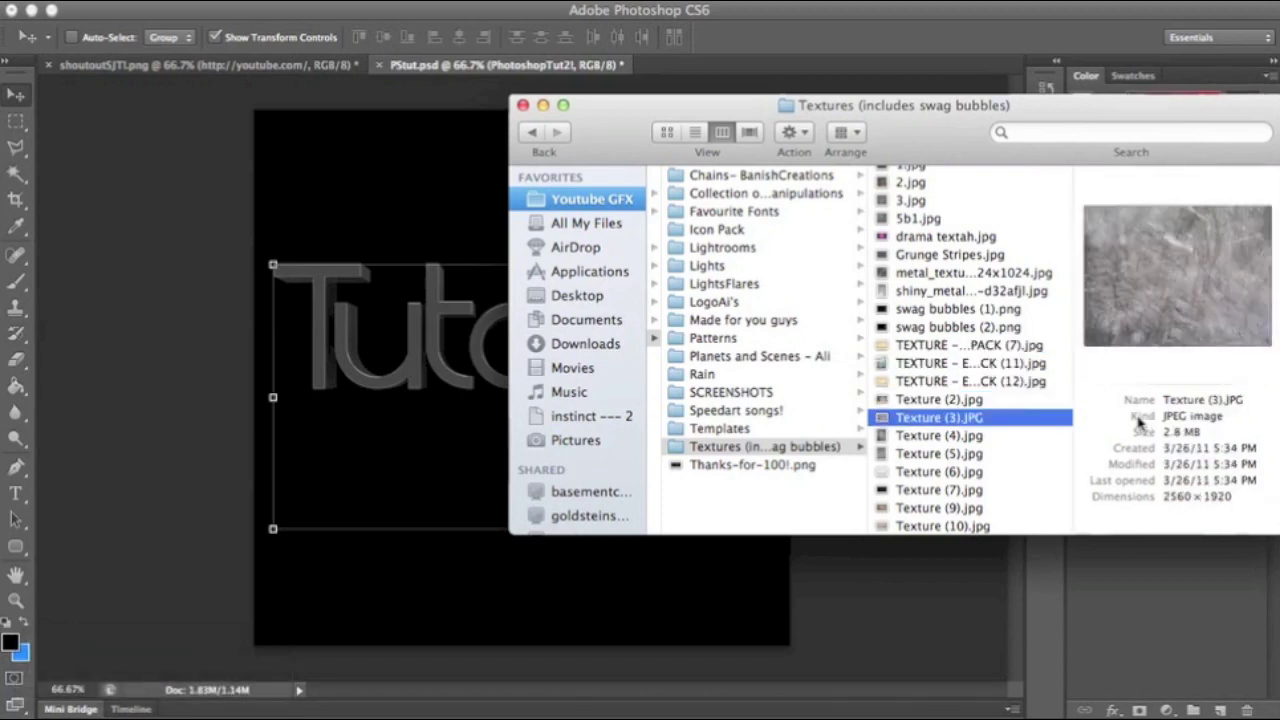
key("Down")
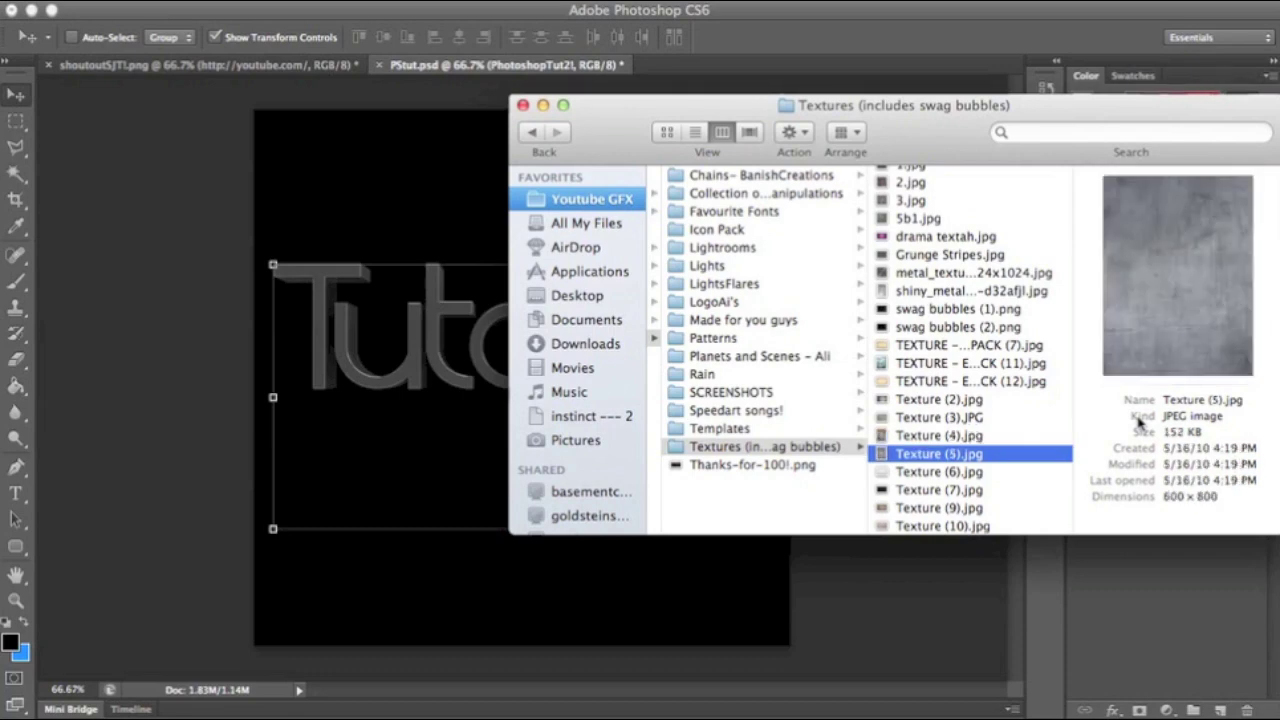
key("Down")
key("Up")
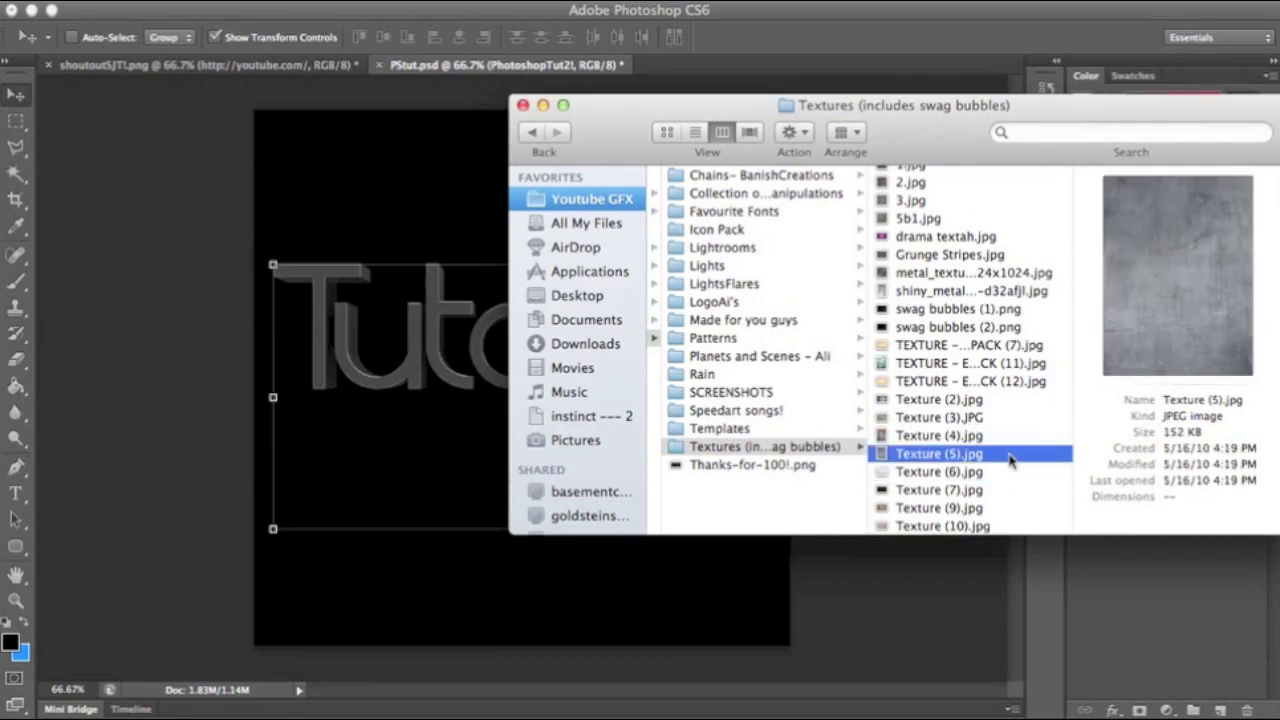
Step: Bring Texture (5).jpg in, rotate it to landscape and scale it over the Tutorial text
left_click_drag(1010, 459, 411, 349)
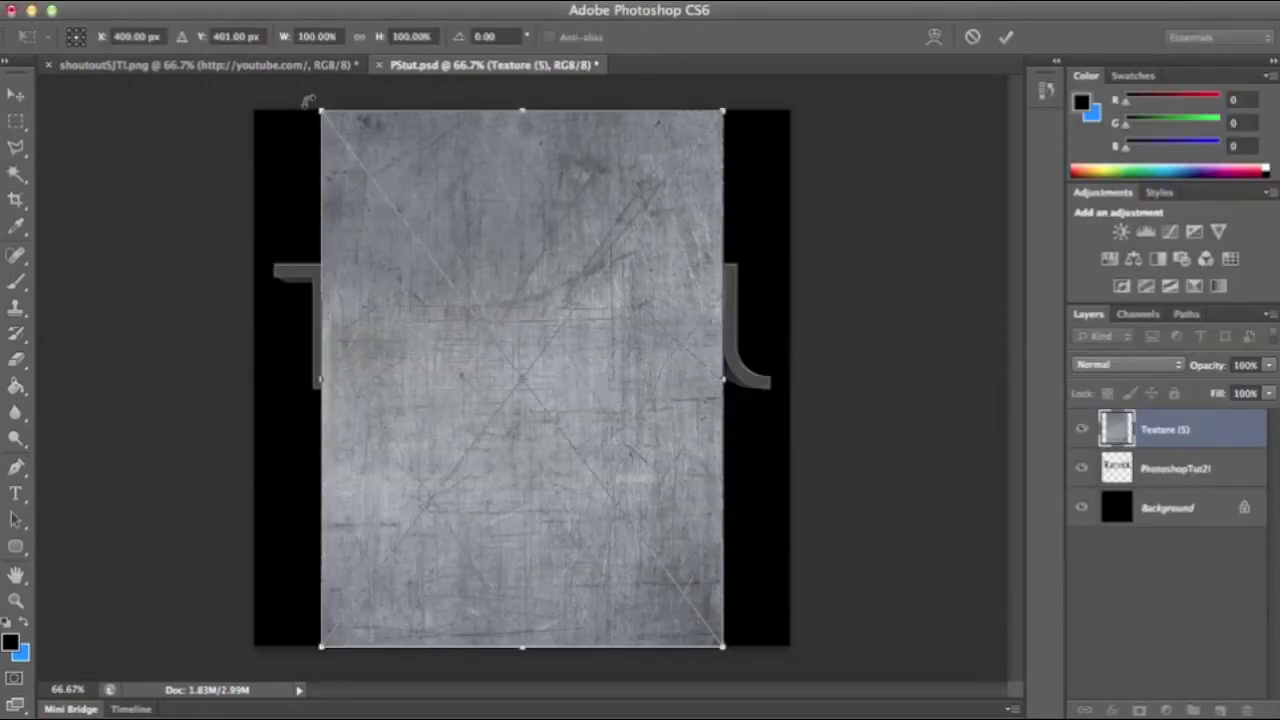
left_click_drag(308, 101, 308, 527)
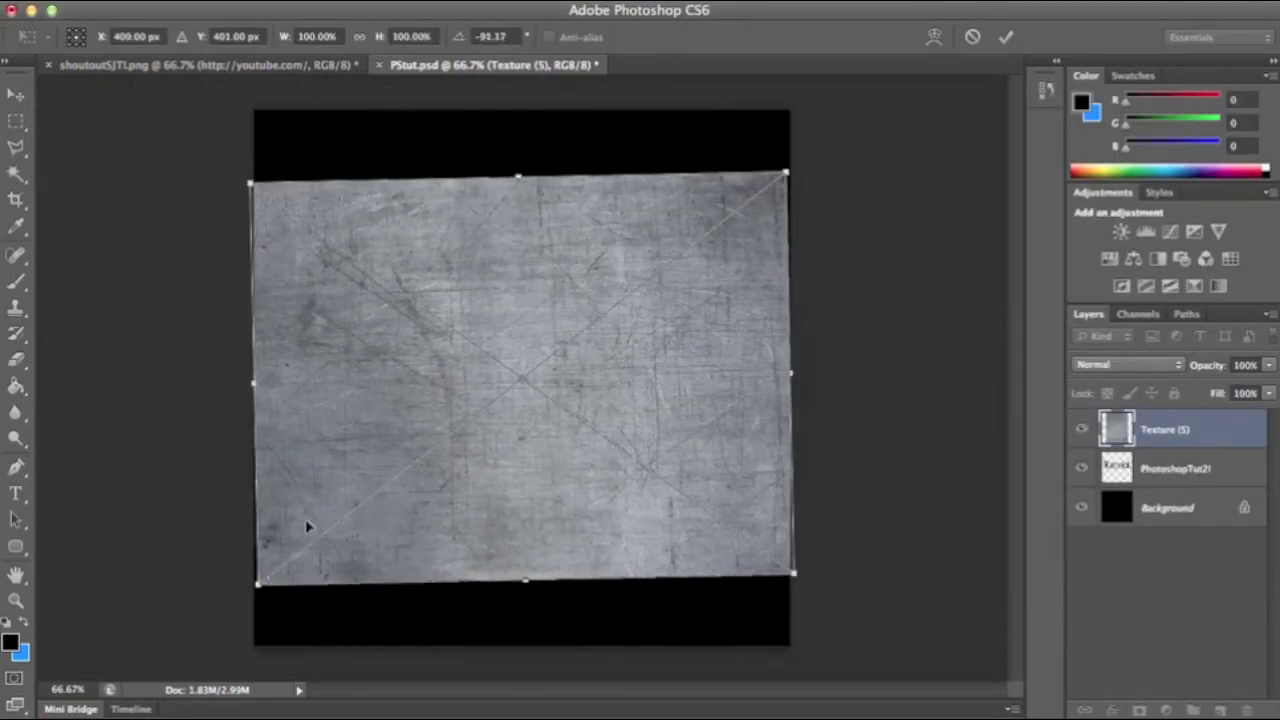
left_click_drag(534, 240, 531, 199)
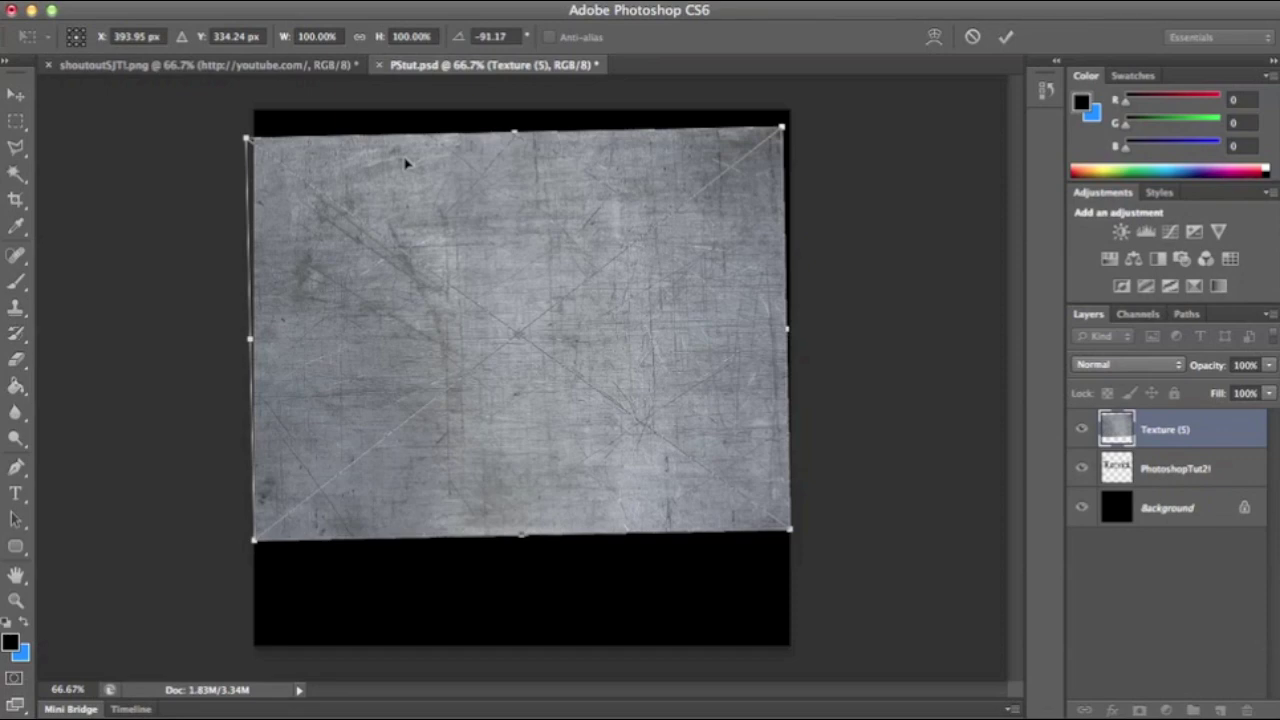
left_click_drag(252, 137, 252, 181)
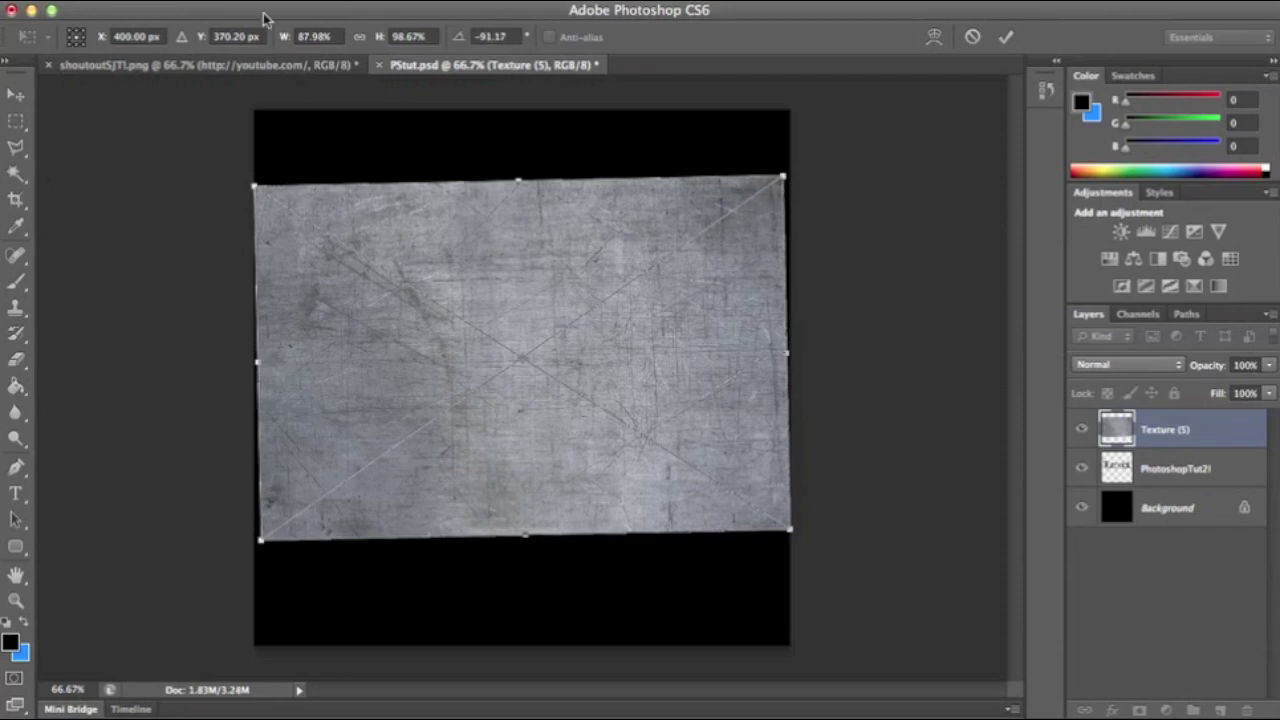
left_click(1006, 38)
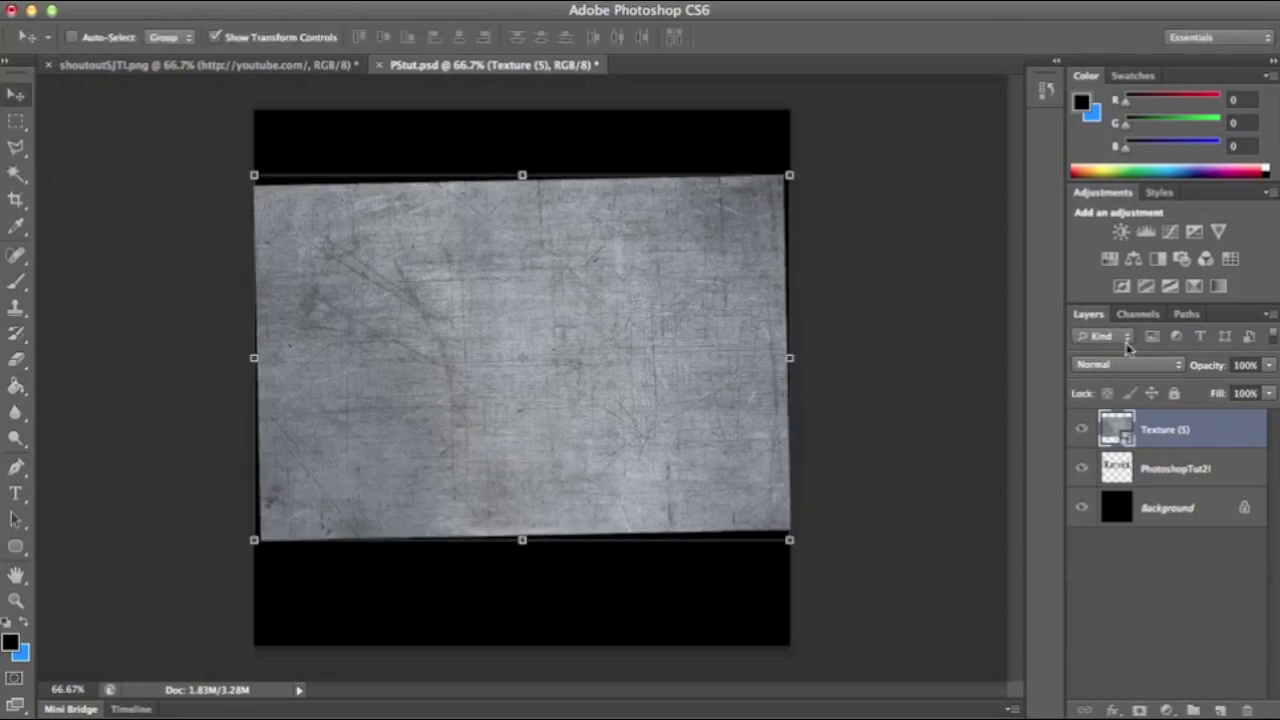
Step: Rasterize the texture layer and set its blend mode to Overlay
right_click(1180, 431)
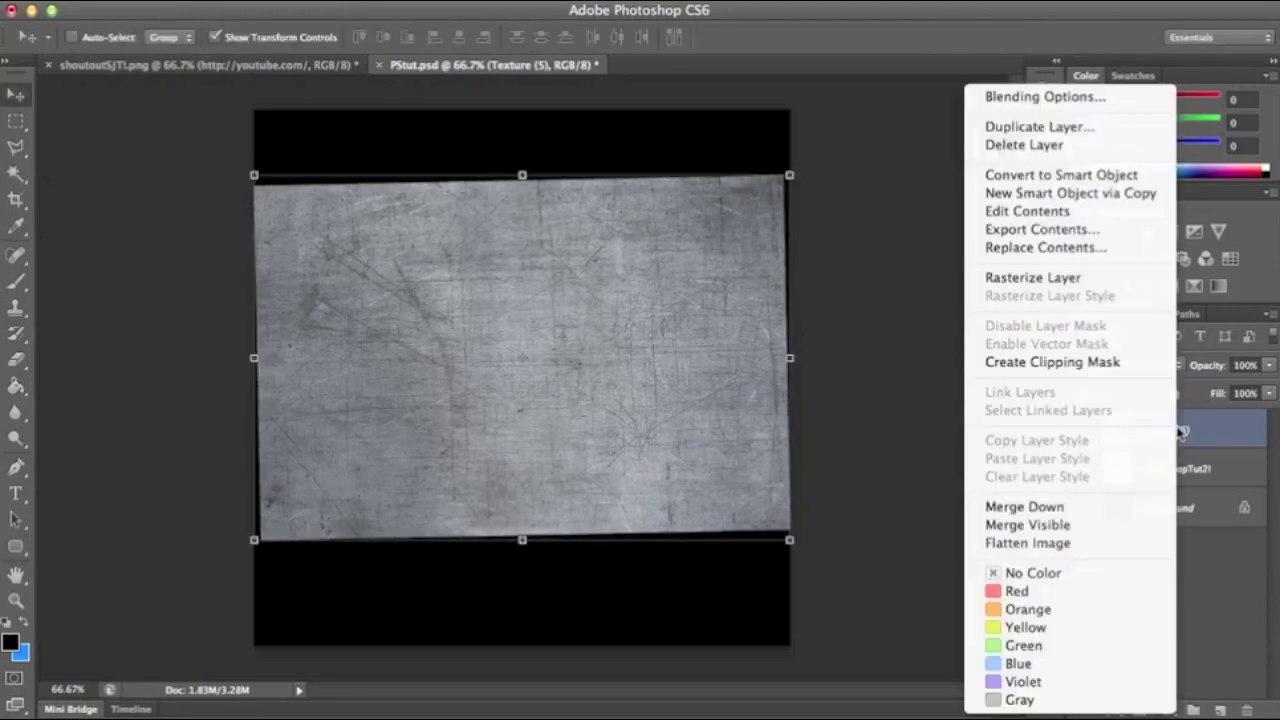
left_click(1090, 279)
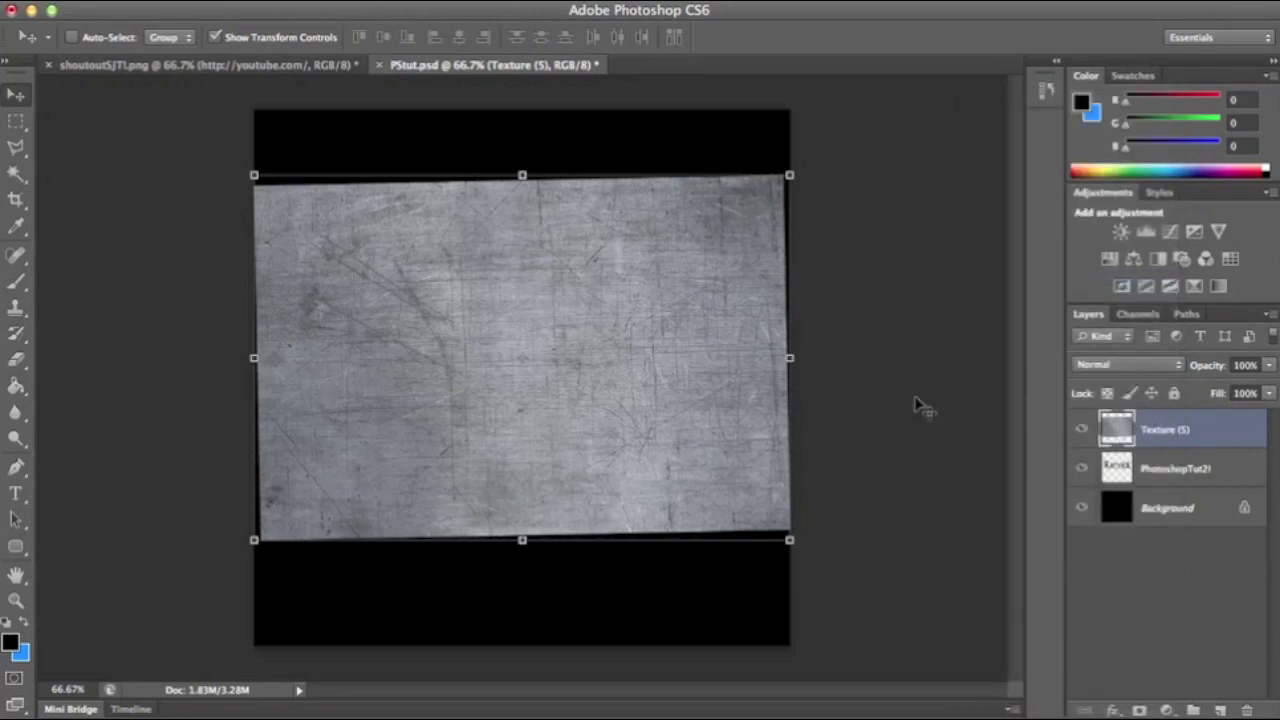
left_click(1141, 365)
left_click(1141, 367)
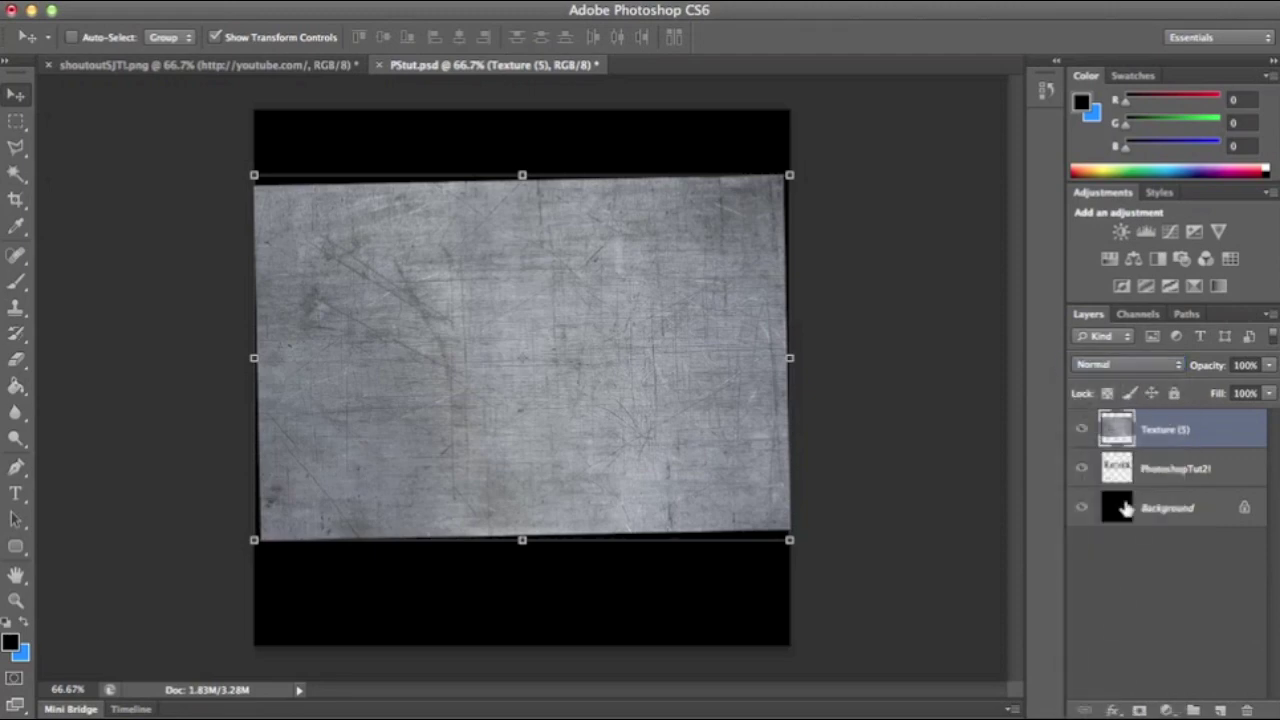
left_click(1145, 367)
left_click(1093, 552)
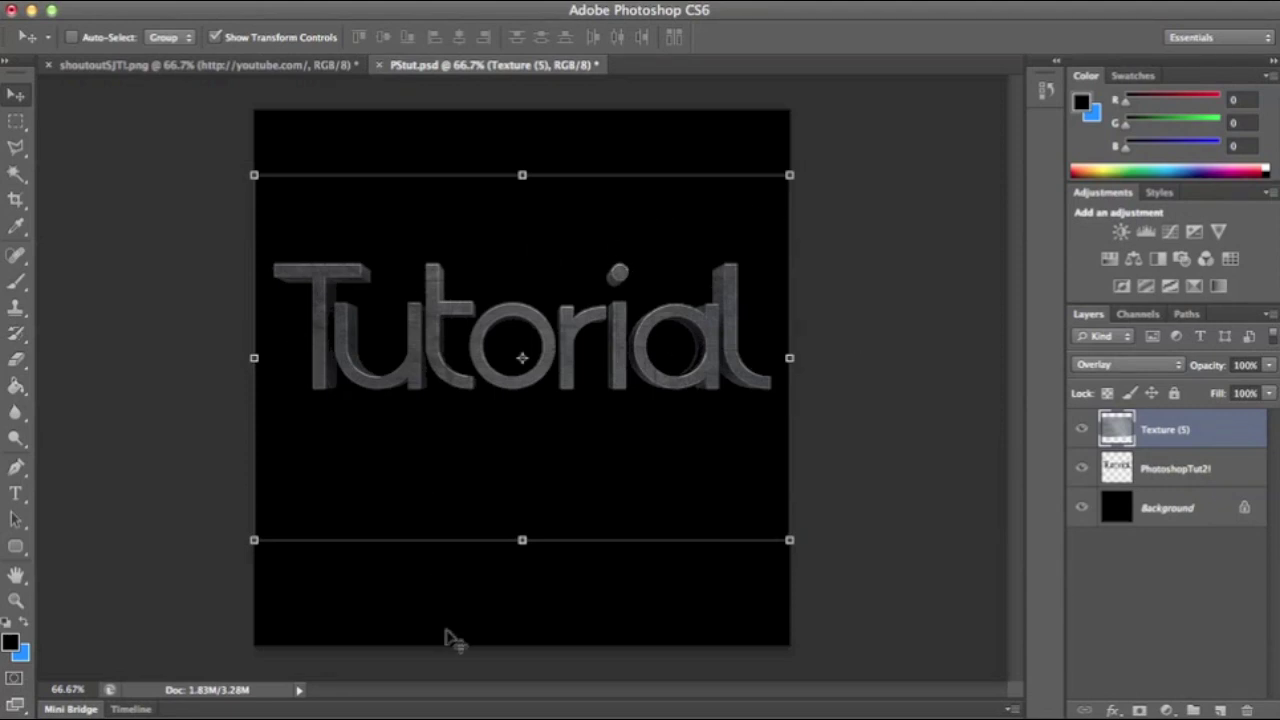
Step: Open Planets and Scenes – Ali in Finder and drag 50996.jpg onto the Photoshop canvas
left_click(310, 713)
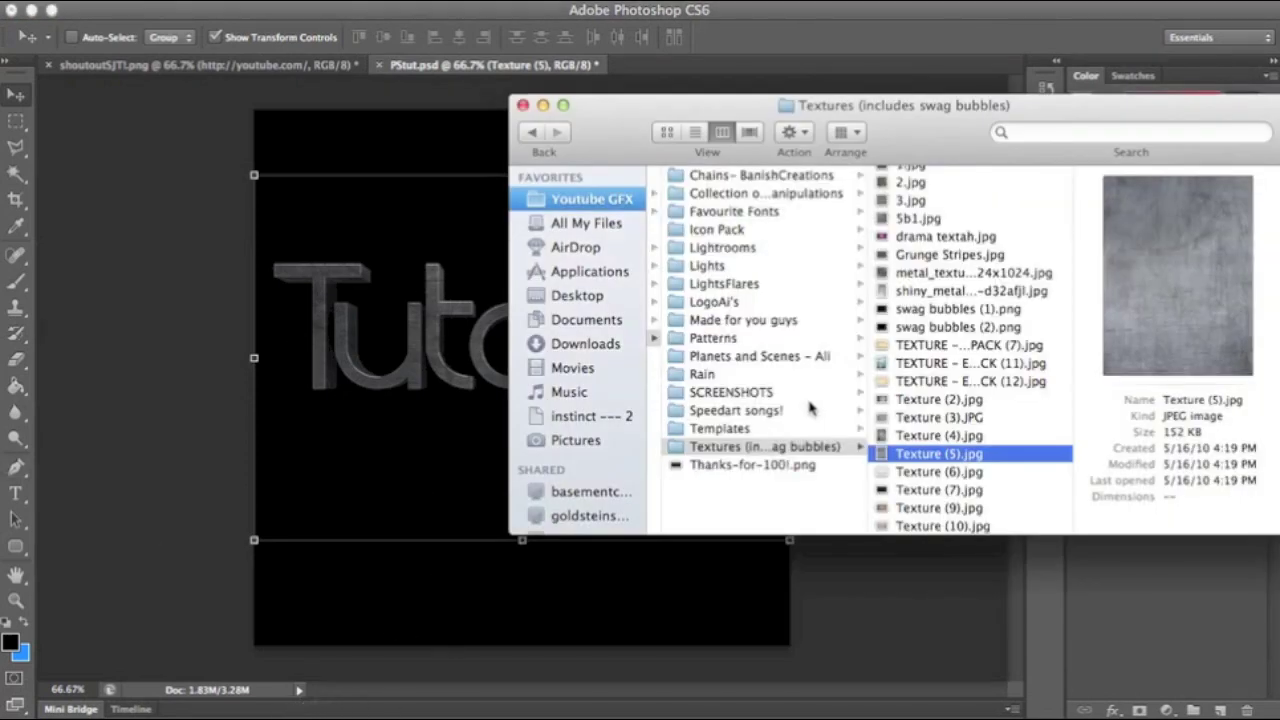
left_click(770, 356)
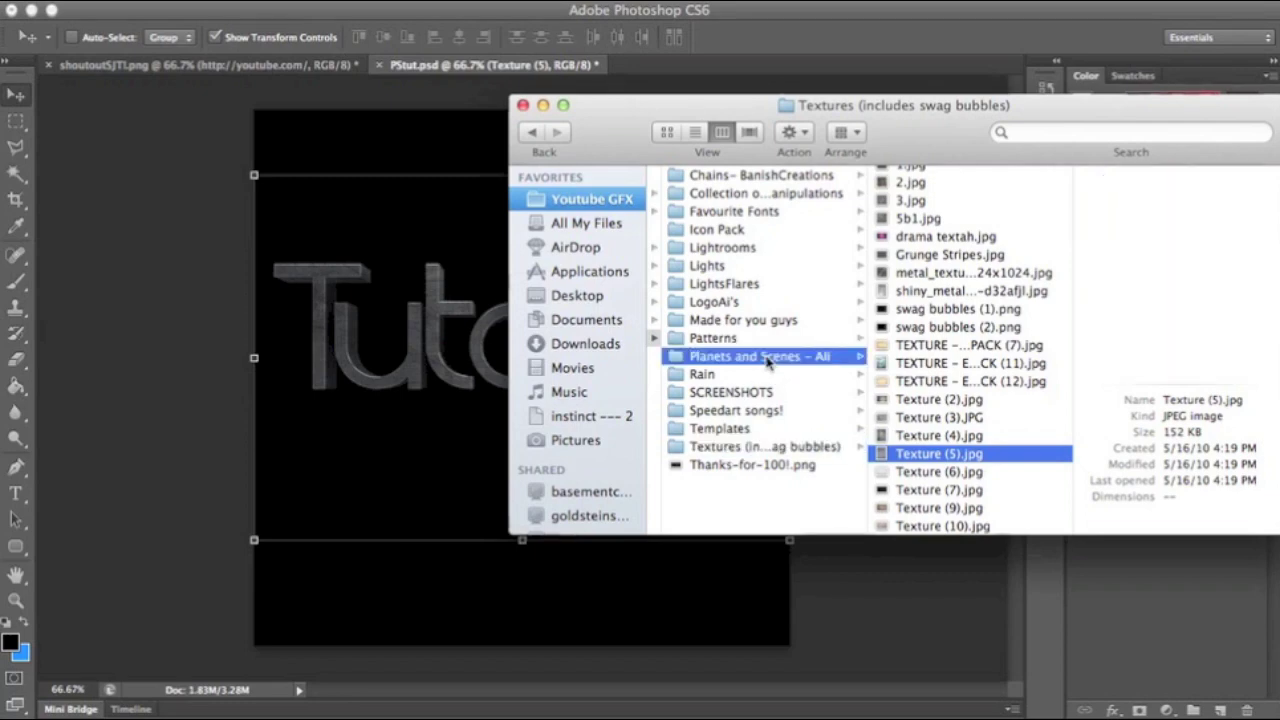
left_click(957, 357)
left_click(950, 376)
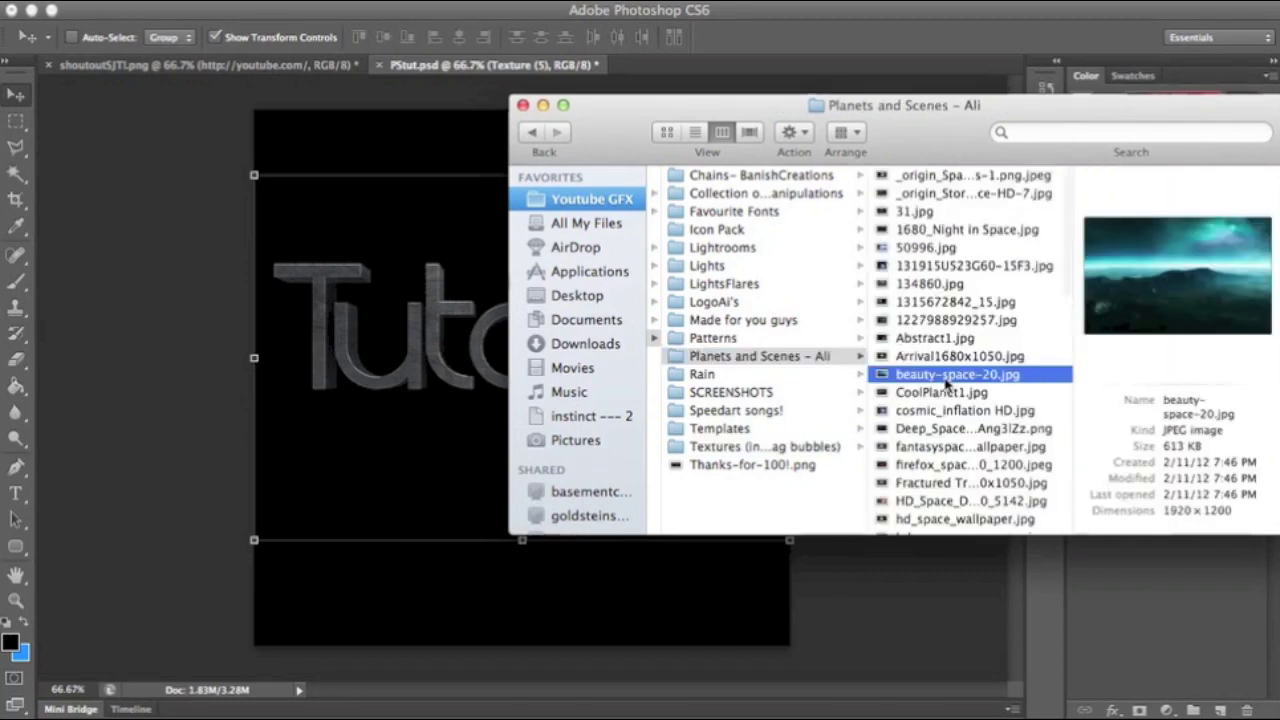
left_click(930, 247)
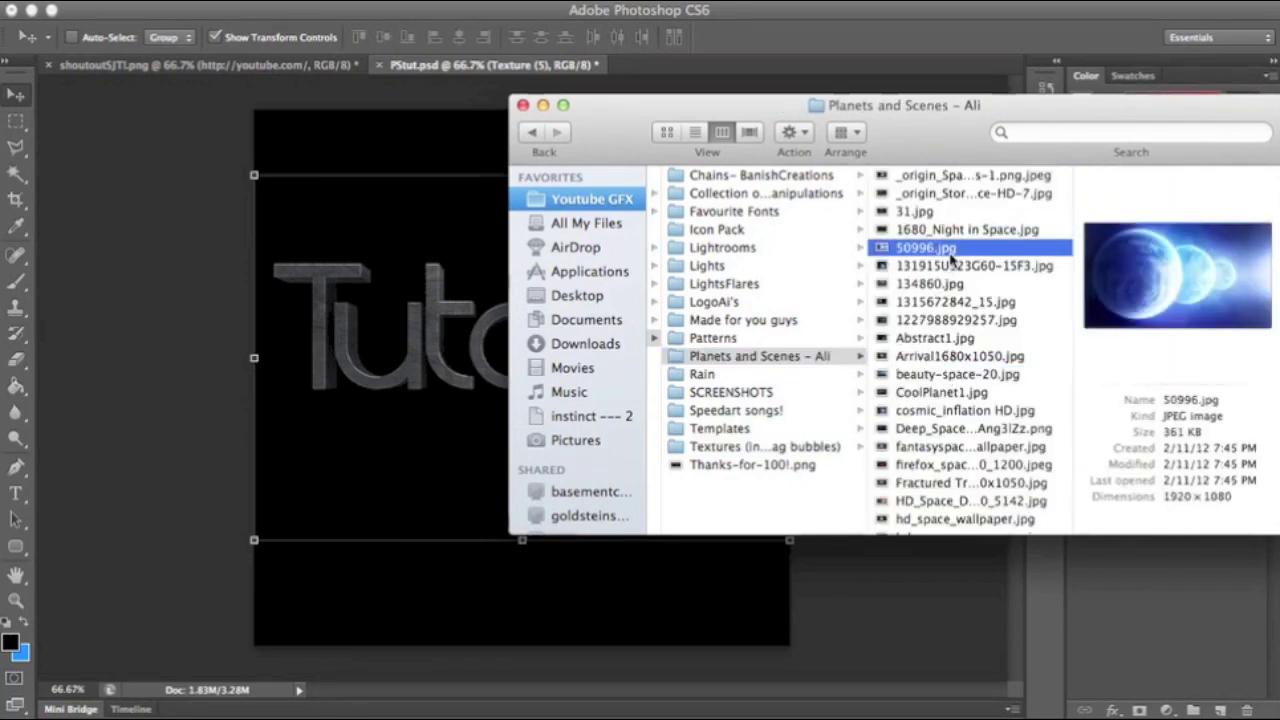
left_click_drag(948, 256, 292, 380)
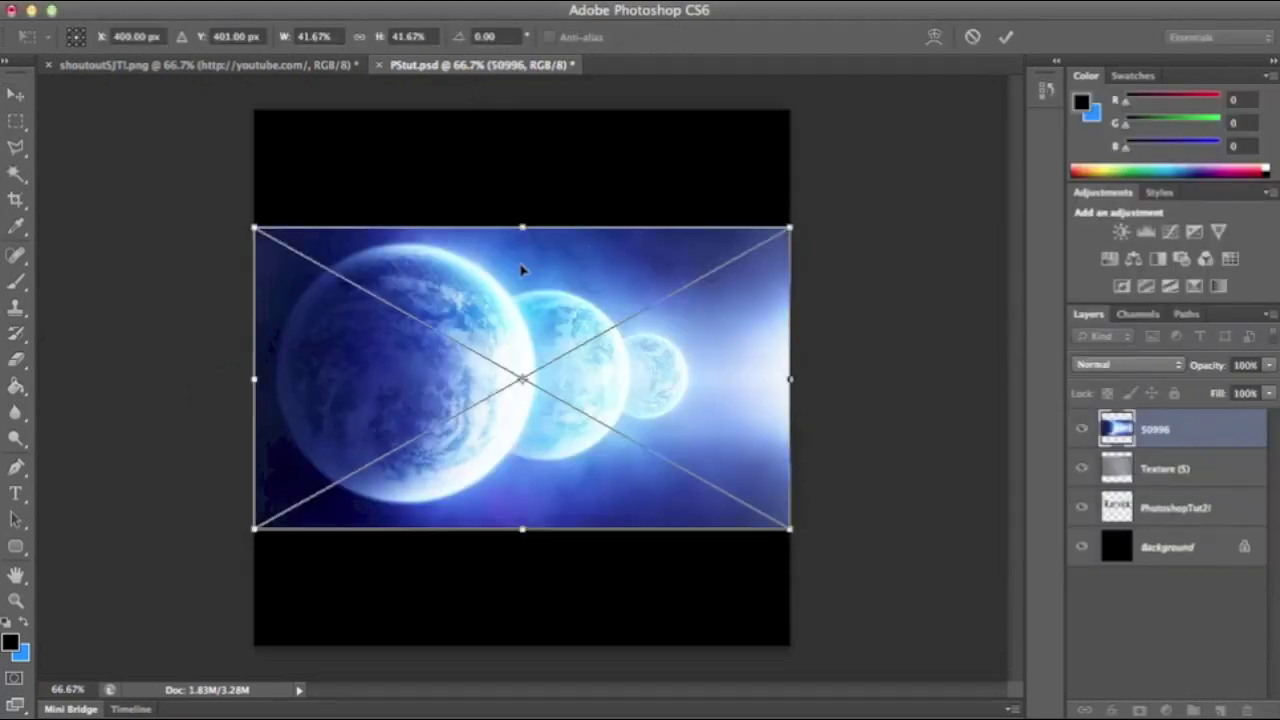
Step: Nudge the 50996 image up, commit and rasterize it, then move its layer above Background
left_click_drag(588, 257, 586, 237)
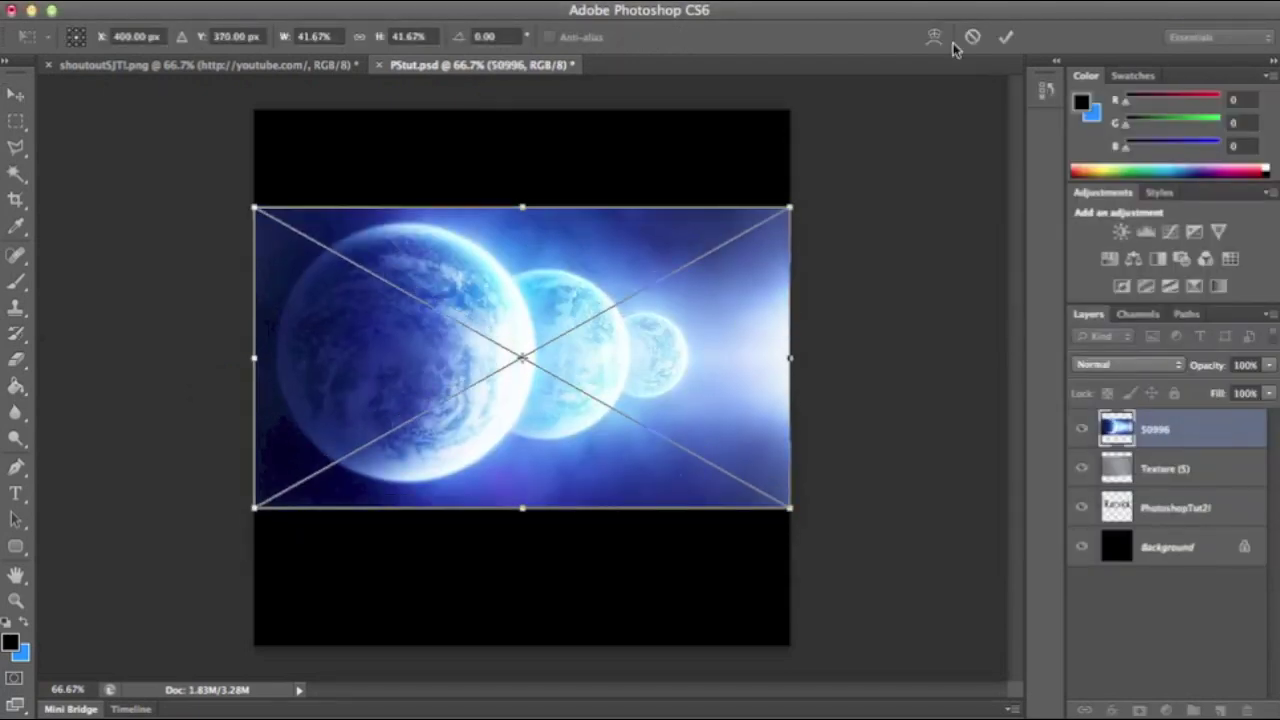
left_click(1004, 36)
right_click(1201, 450)
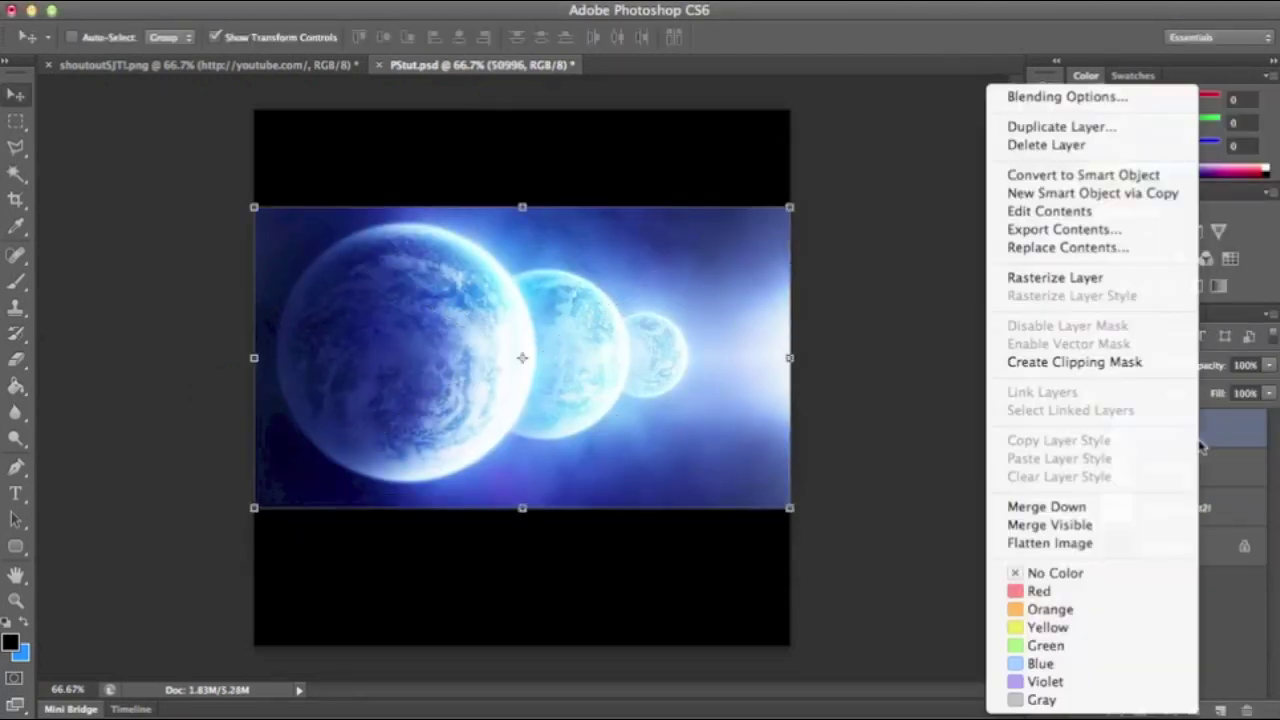
left_click(1052, 277)
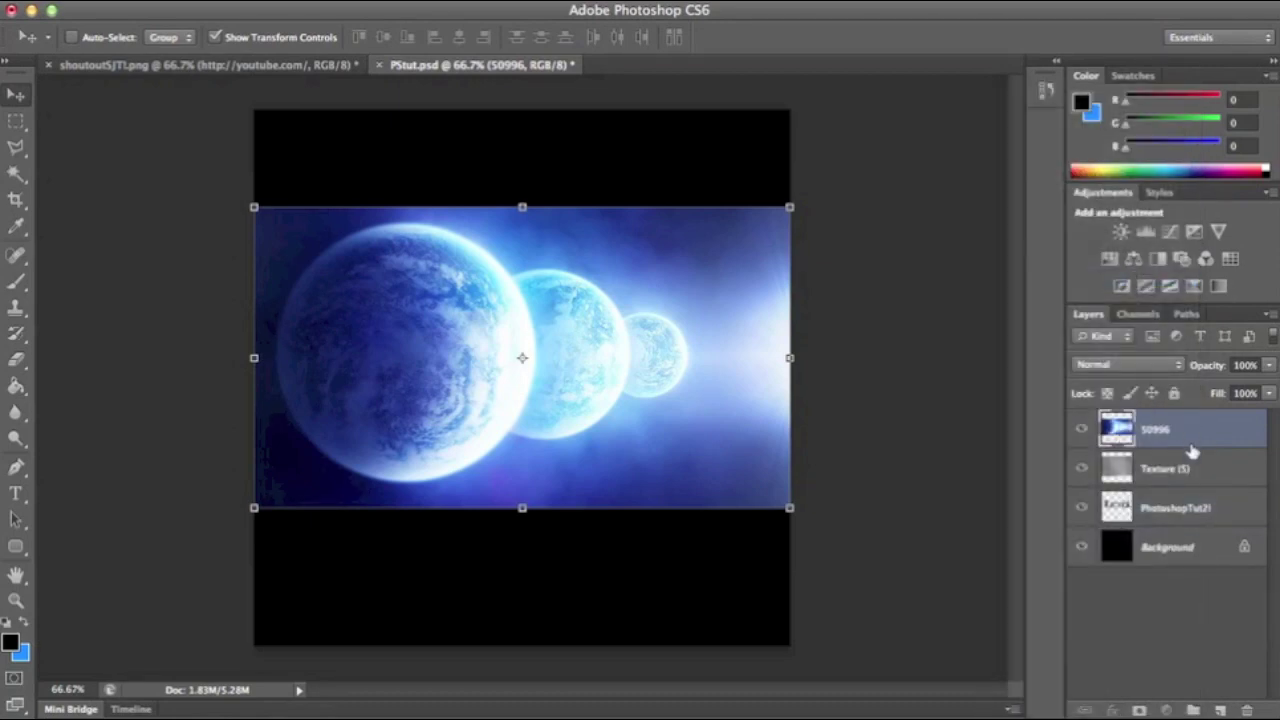
left_click_drag(1192, 452, 1190, 531)
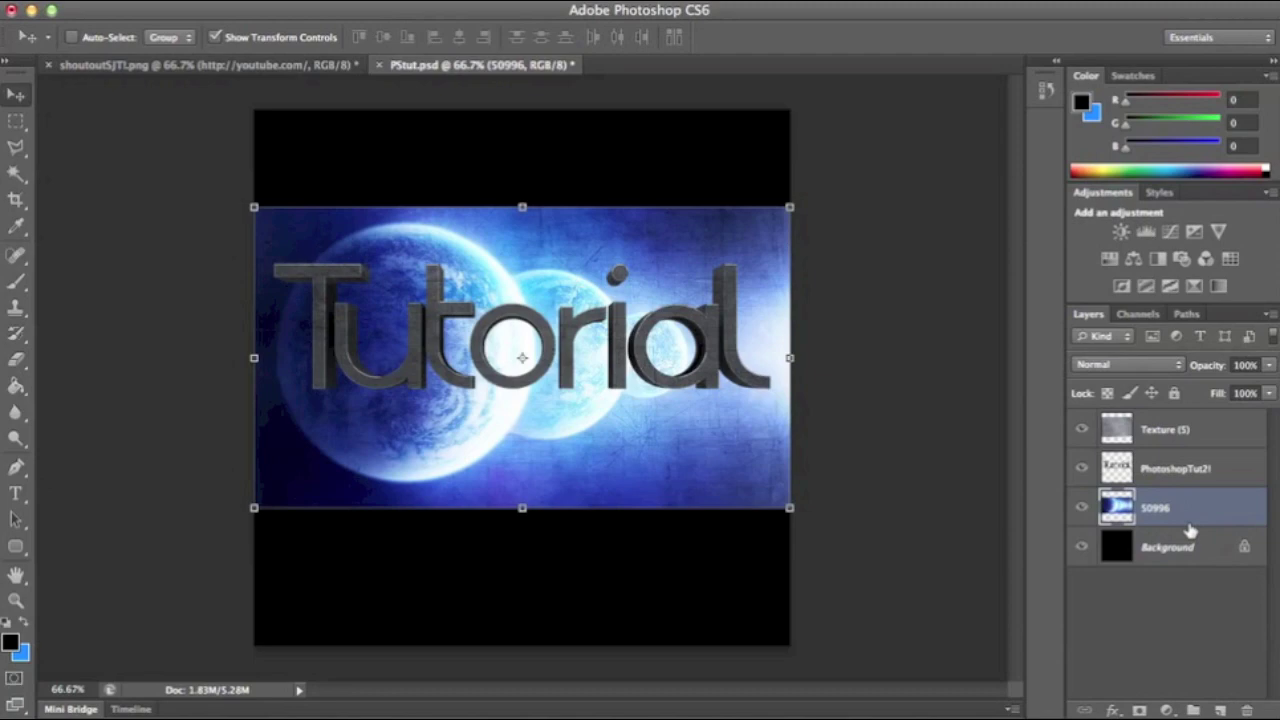
Step: Make the 50996 layer active and erase along the planet image's top edge
left_click(1204, 442)
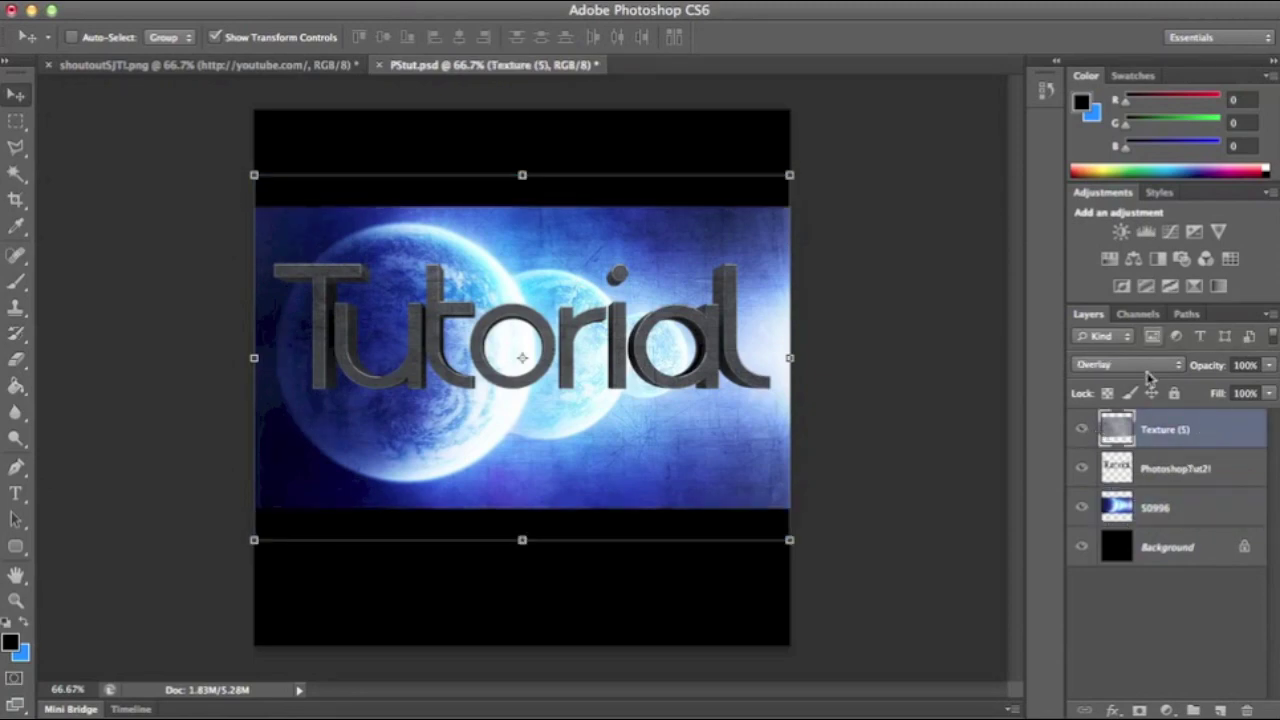
left_click(1155, 546)
left_click(1172, 504)
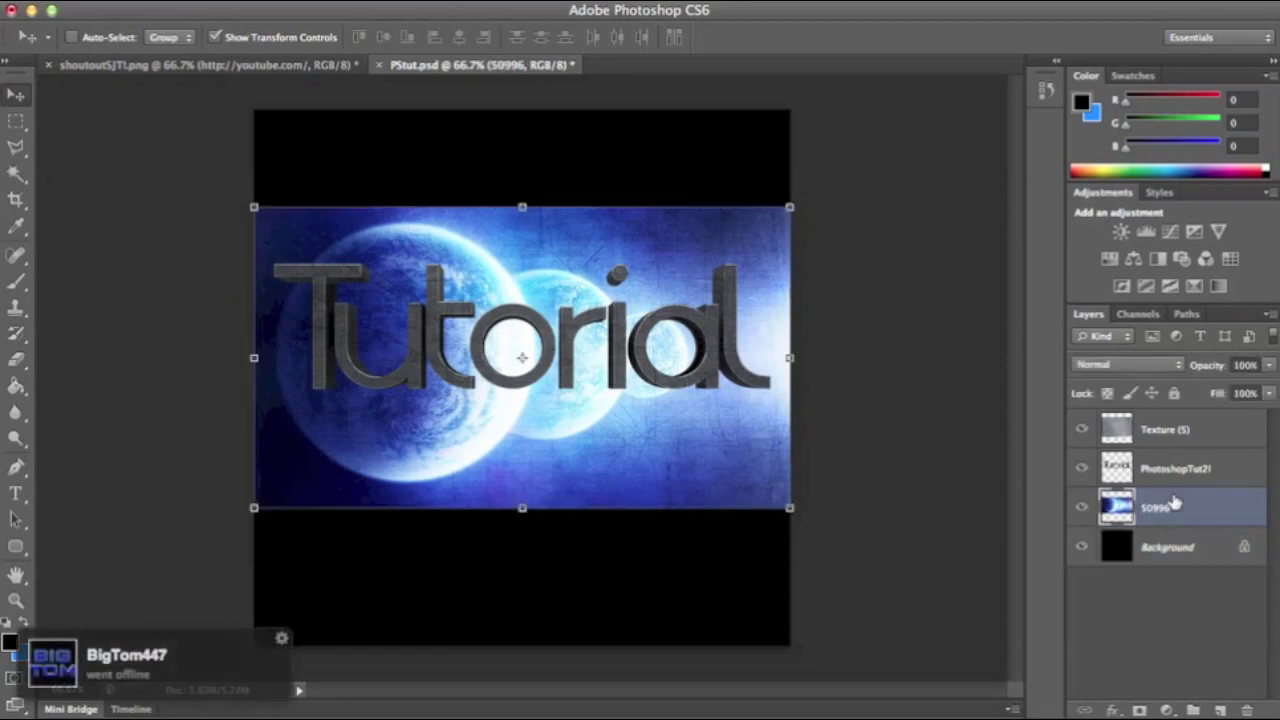
left_click(1163, 562)
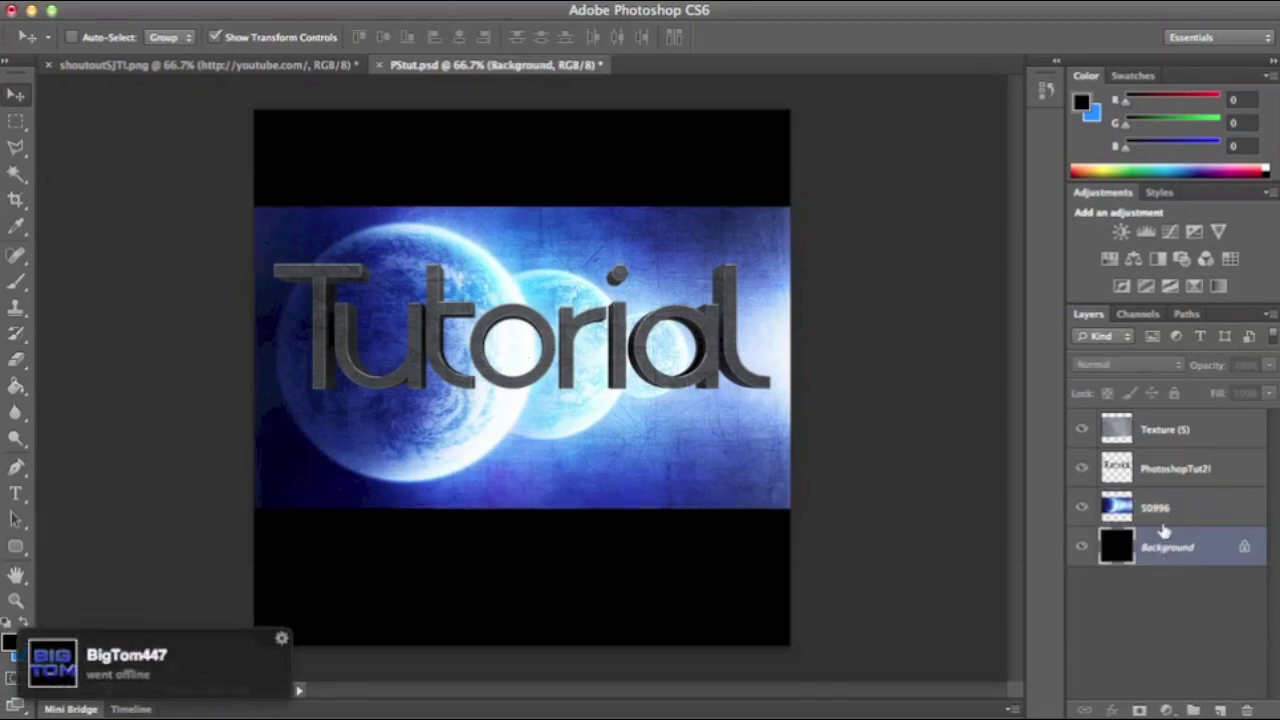
left_click(1166, 508)
left_click(1180, 478)
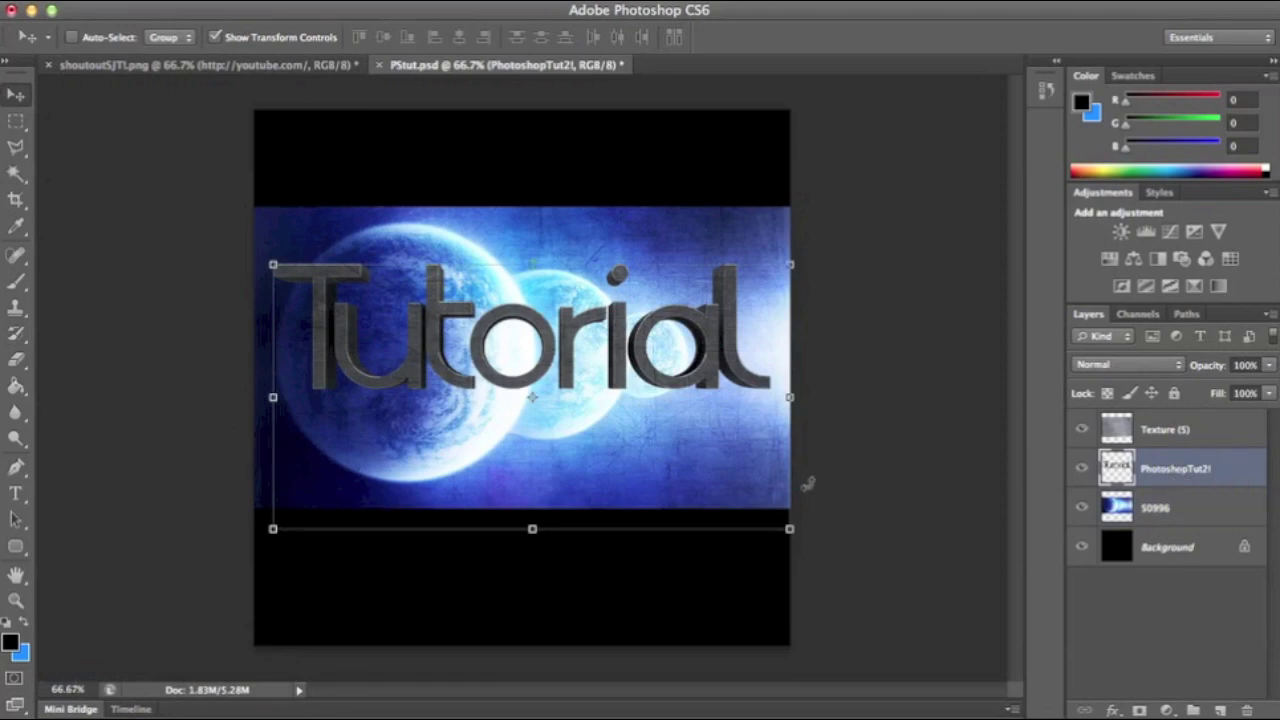
left_click(1204, 514)
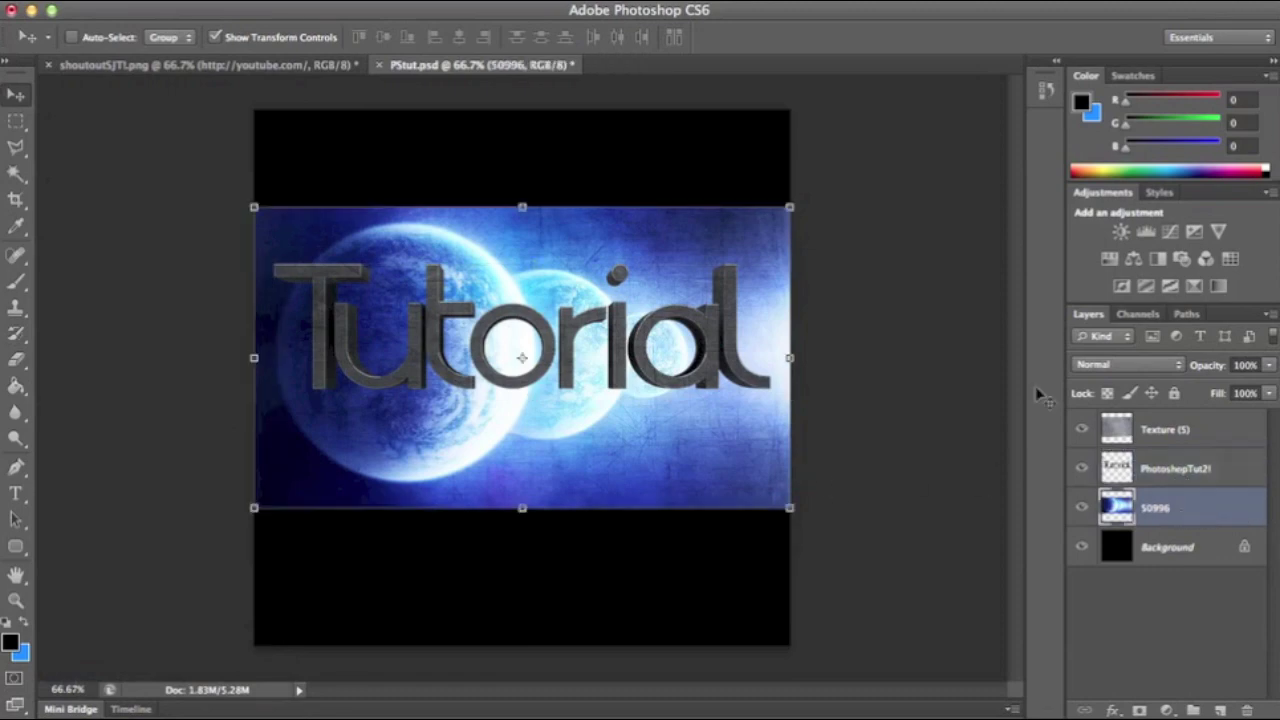
left_click(17, 360)
mouse_move(510, 213)
left_mouse_down()
mouse_move(477, 206)
mouse_move(523, 217)
mouse_move(641, 198)
left_mouse_up()
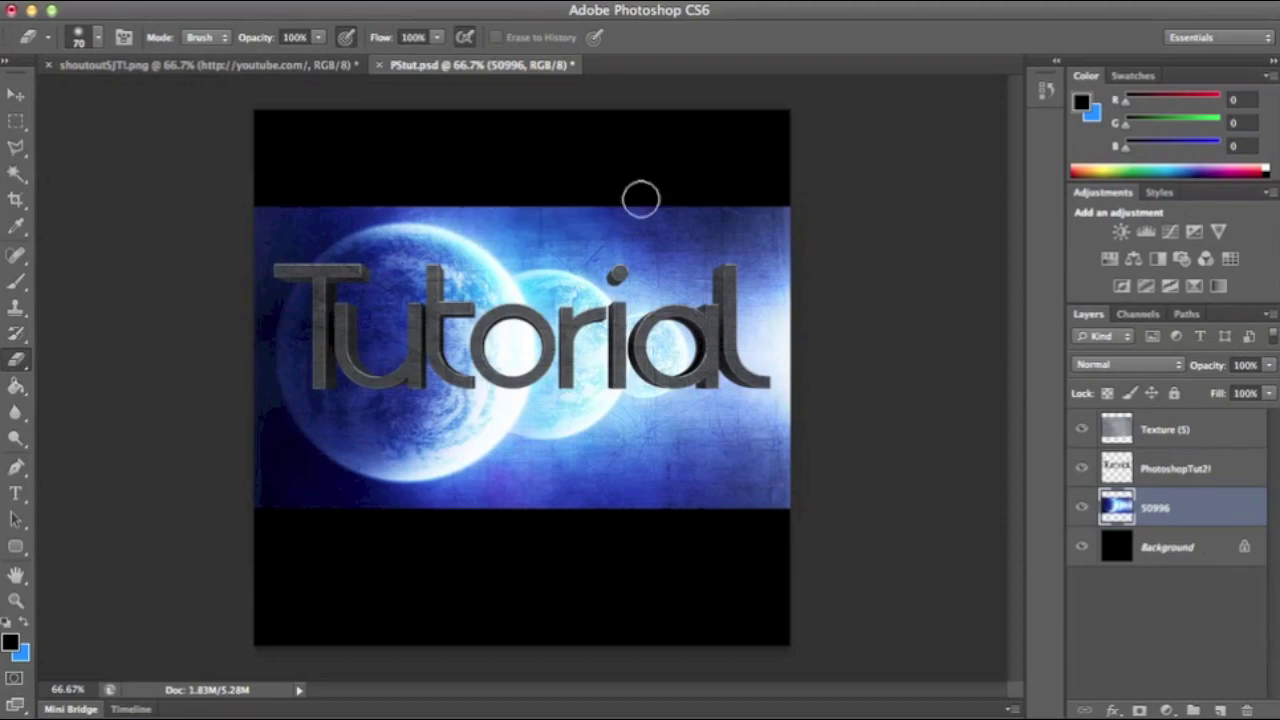
Step: Erase some Texture (5) over the letter l, then hide the 50996 planet layer
left_click(1155, 423)
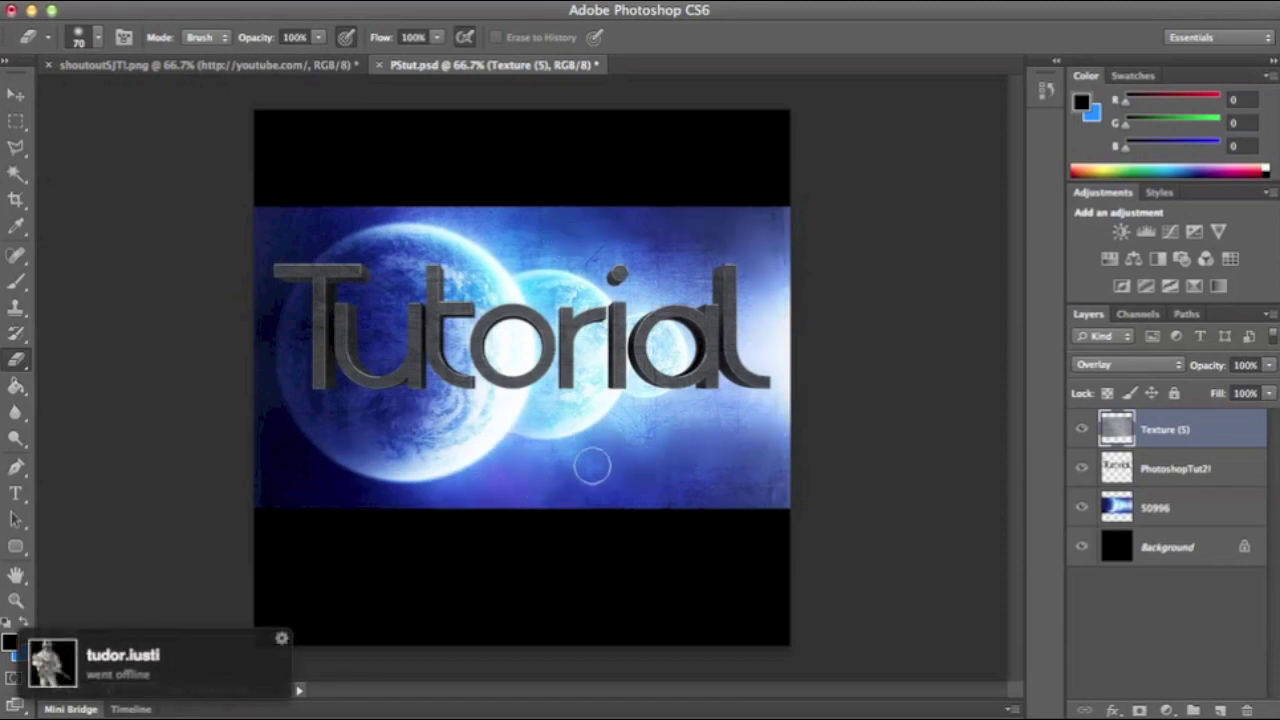
mouse_move(717, 528)
left_mouse_down()
mouse_move(769, 527)
mouse_move(755, 476)
mouse_move(710, 471)
mouse_move(667, 355)
left_mouse_up()
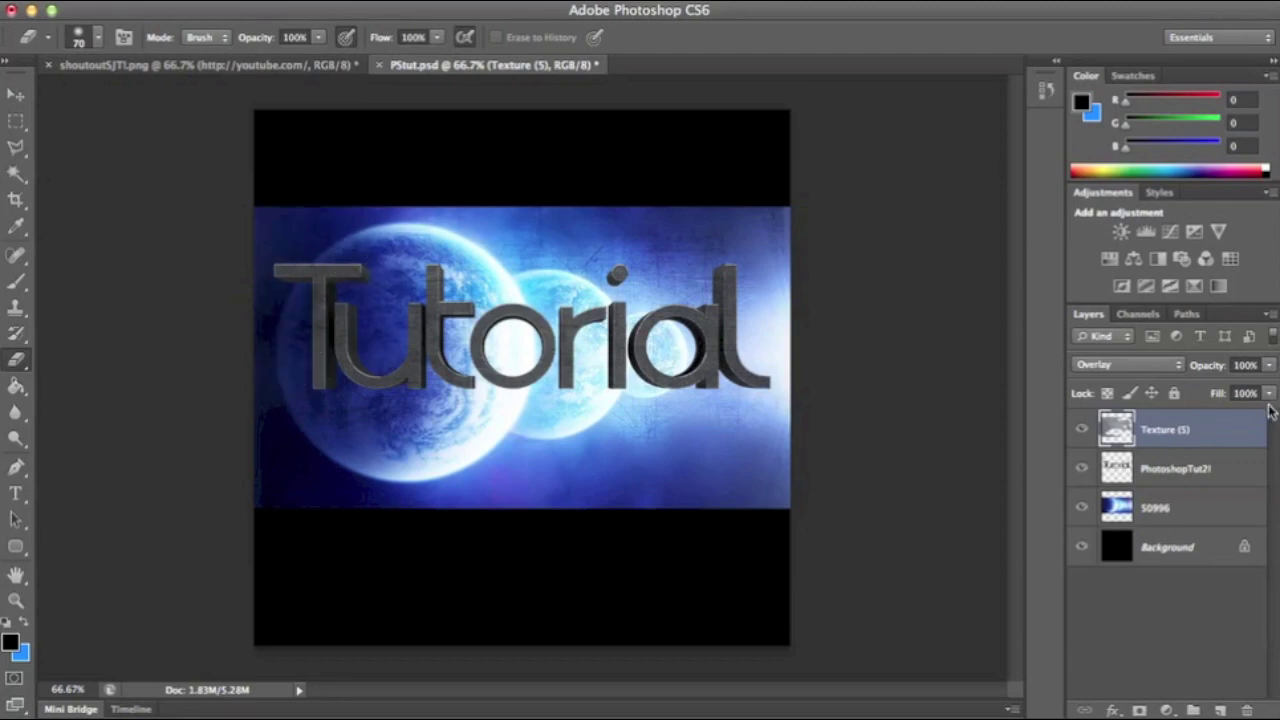
key("alt+bracketleft")
key("alt+bracketleft")
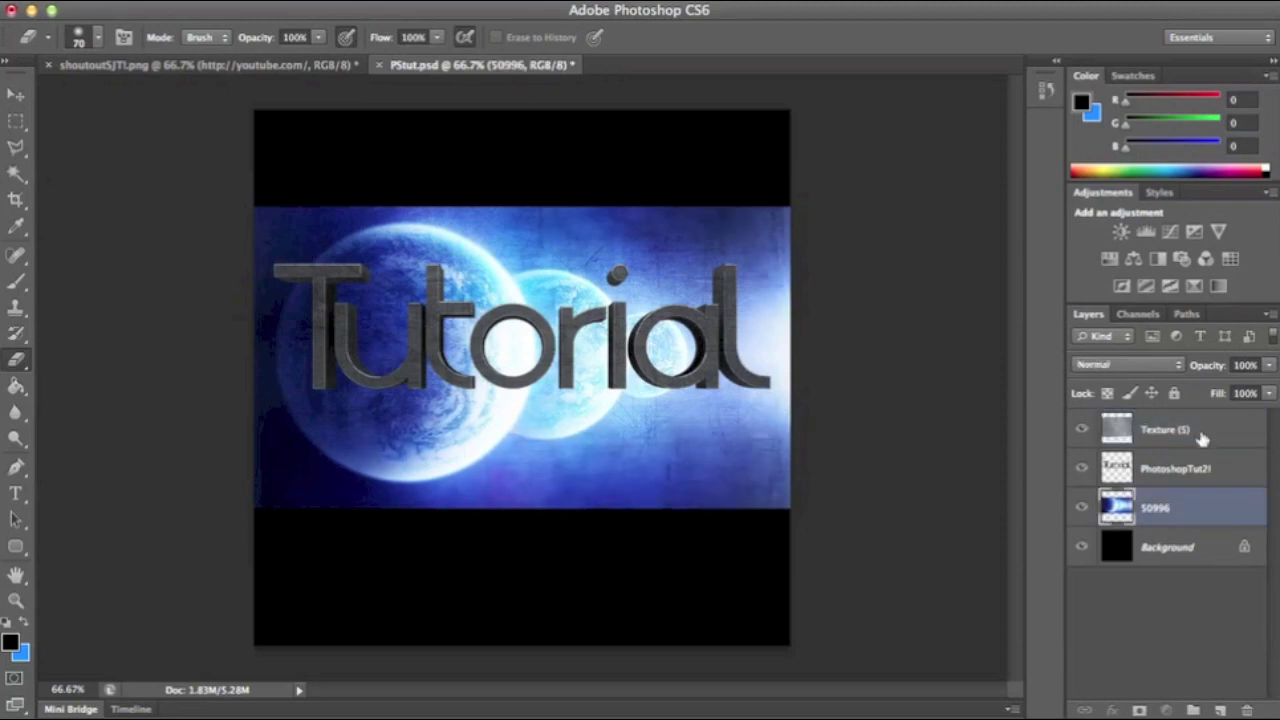
left_click(1202, 438)
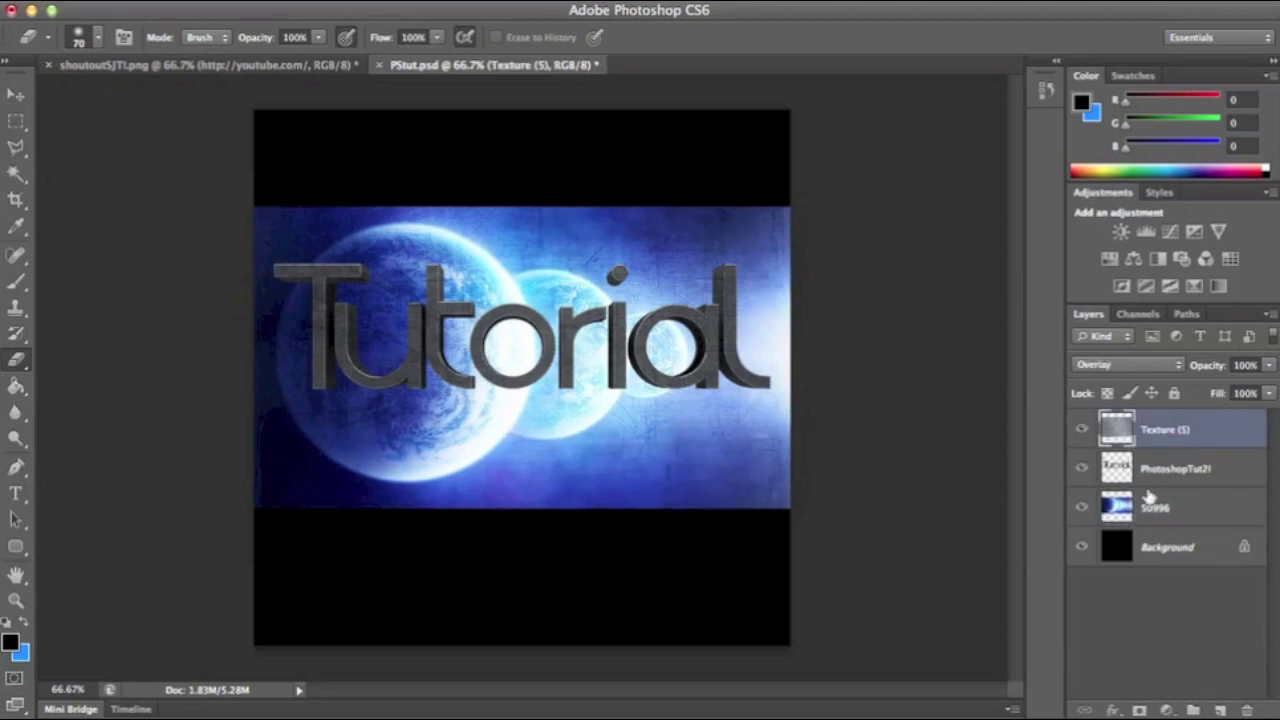
left_click(1082, 509)
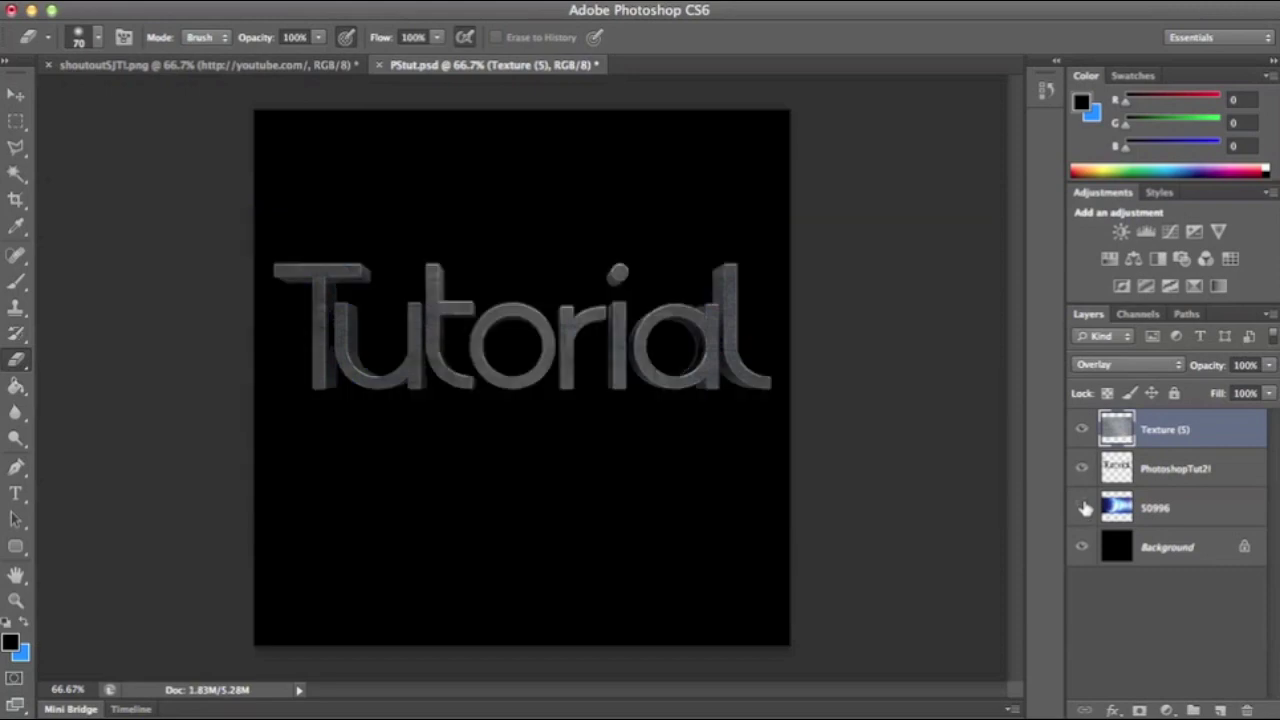
Step: Set Texture (5) to Normal blending and clip it to the Tutorial text layer
right_click(1166, 428)
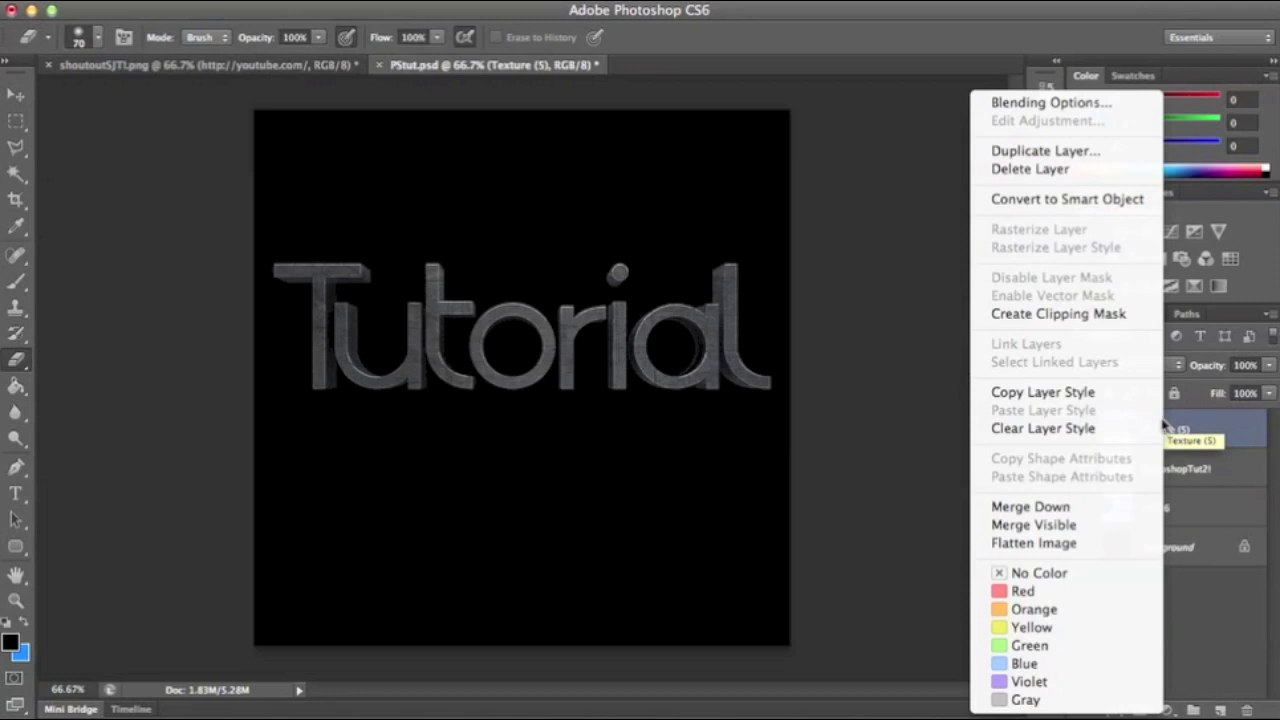
left_click(1120, 317)
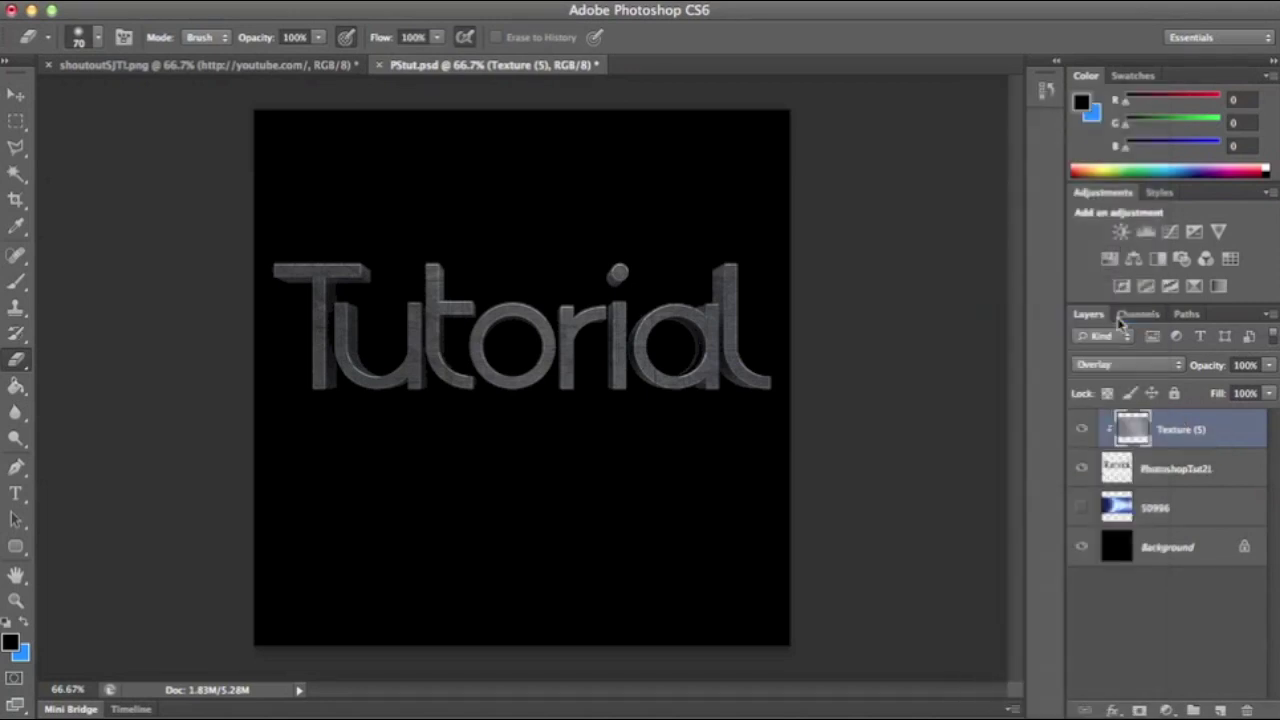
left_click(1136, 445, "alt")
left_click(1136, 368)
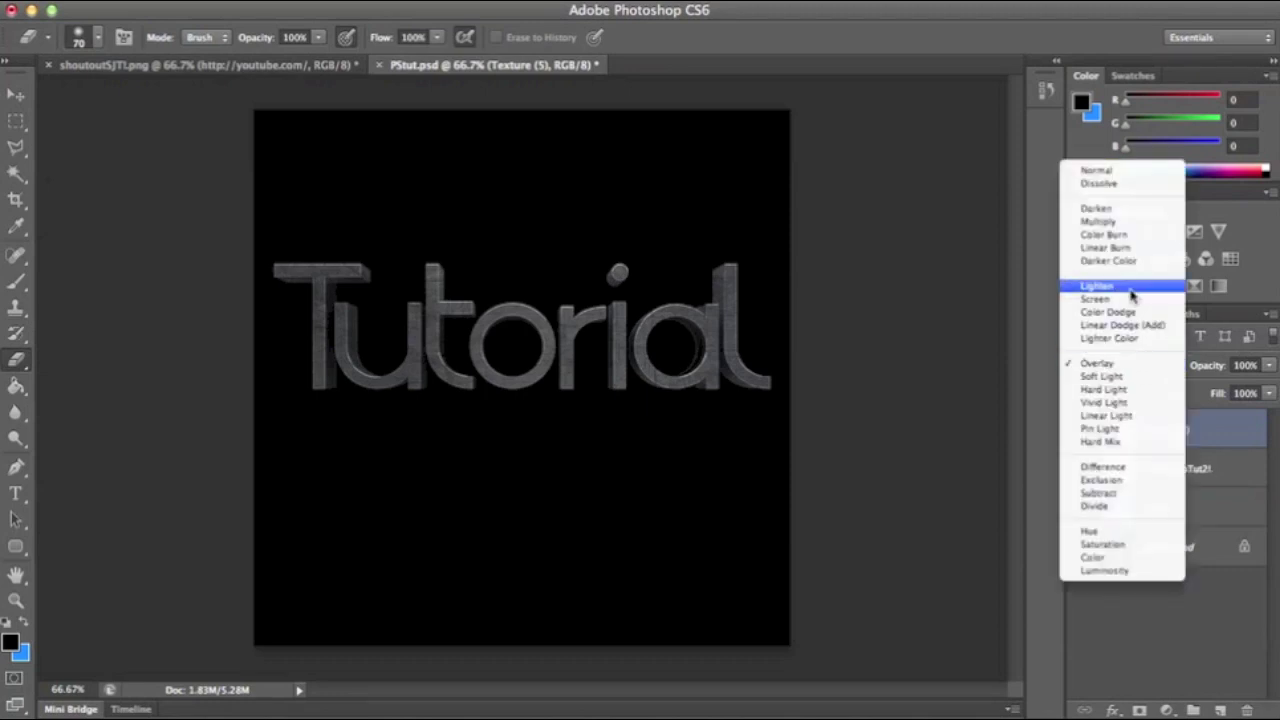
left_click(1134, 174)
right_click(1156, 430)
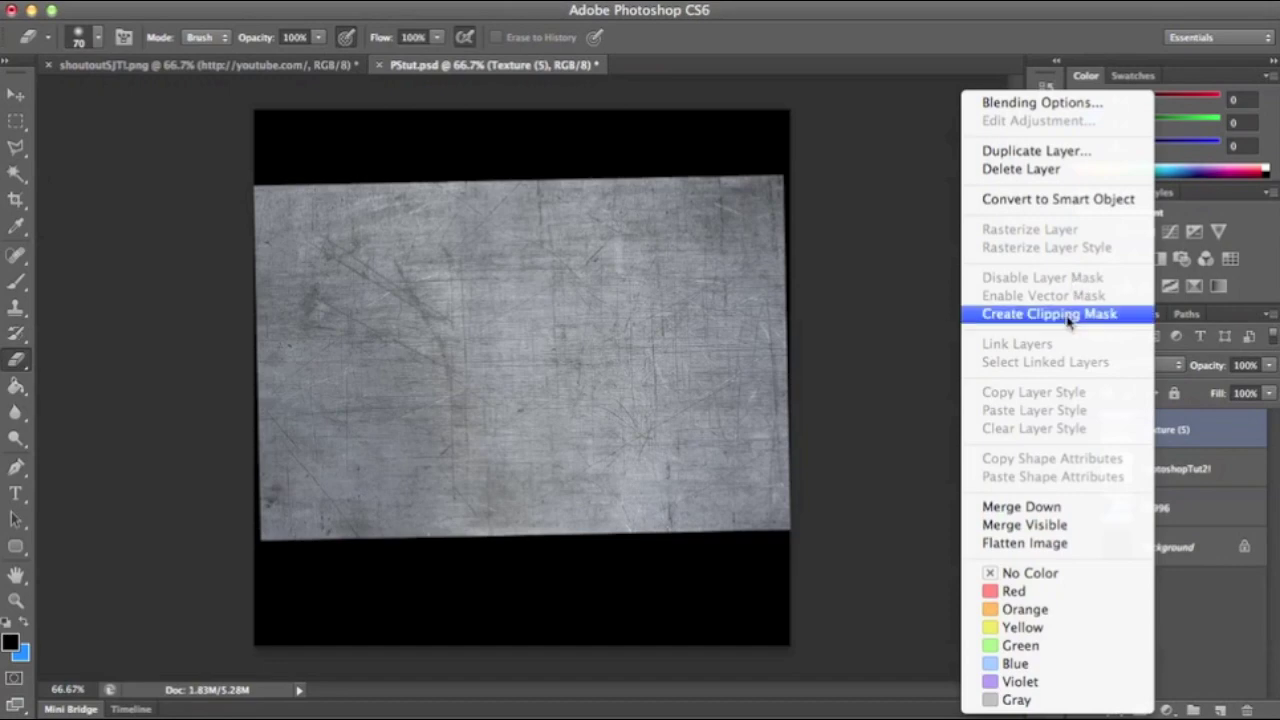
left_click(1070, 316)
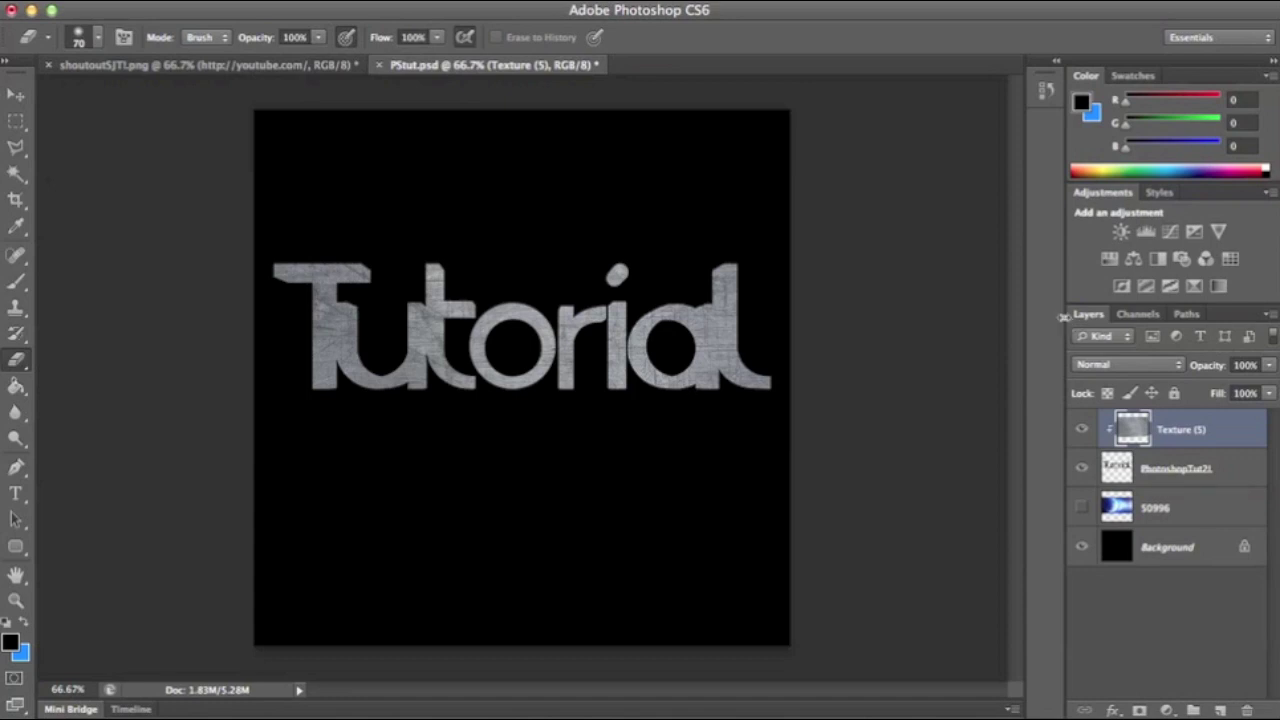
Step: Compare Overlay and Normal on Texture (5), choose Overlay, and show layer 50996
left_click(1156, 374)
left_click(1116, 560)
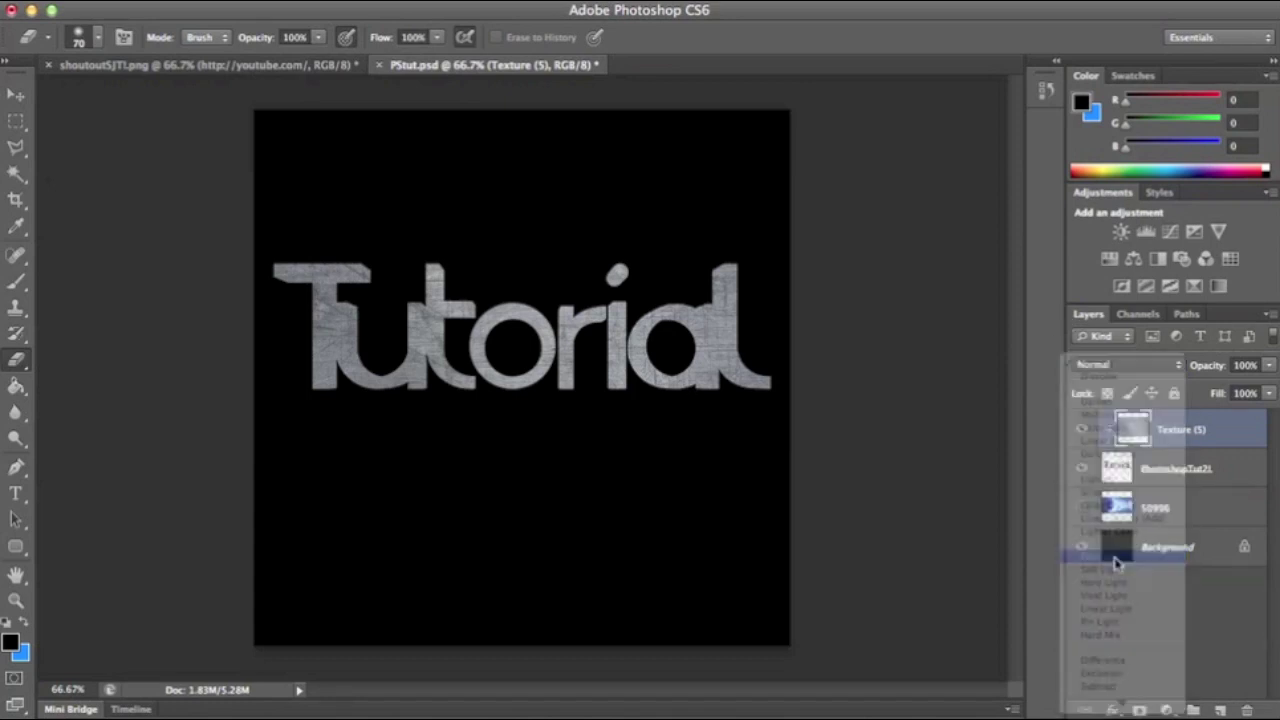
left_click(1148, 365)
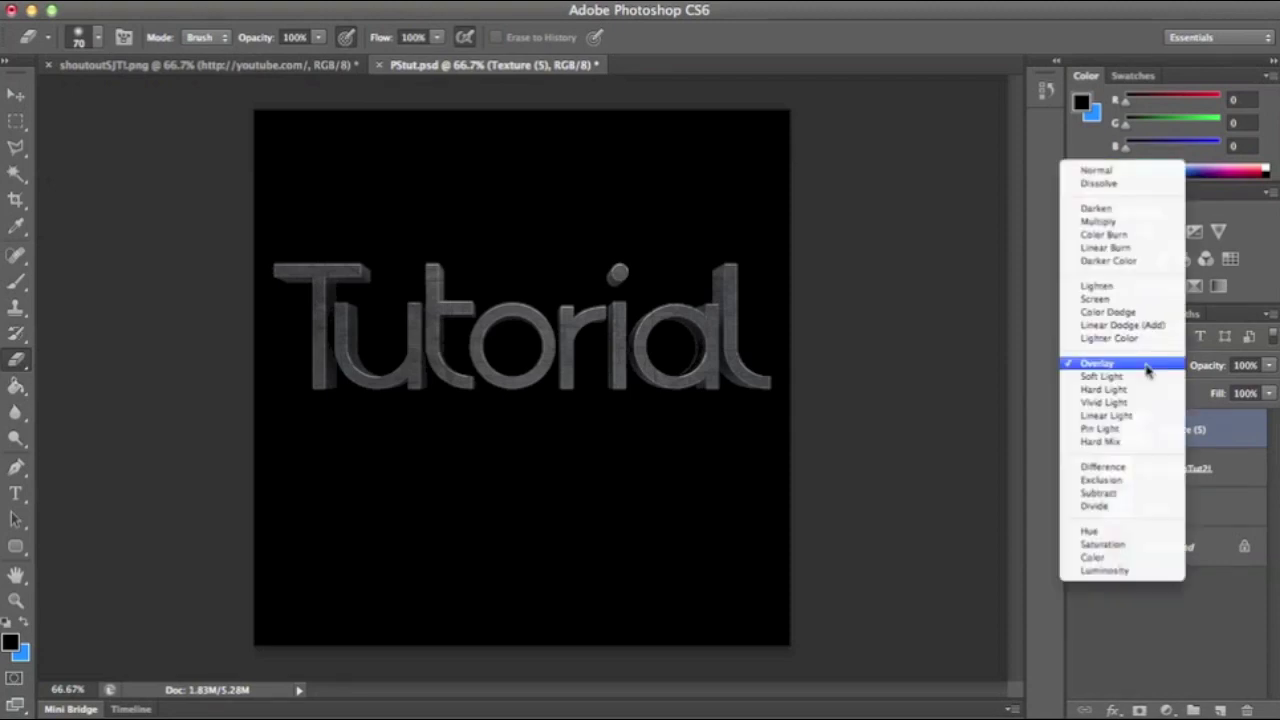
left_click(1118, 175)
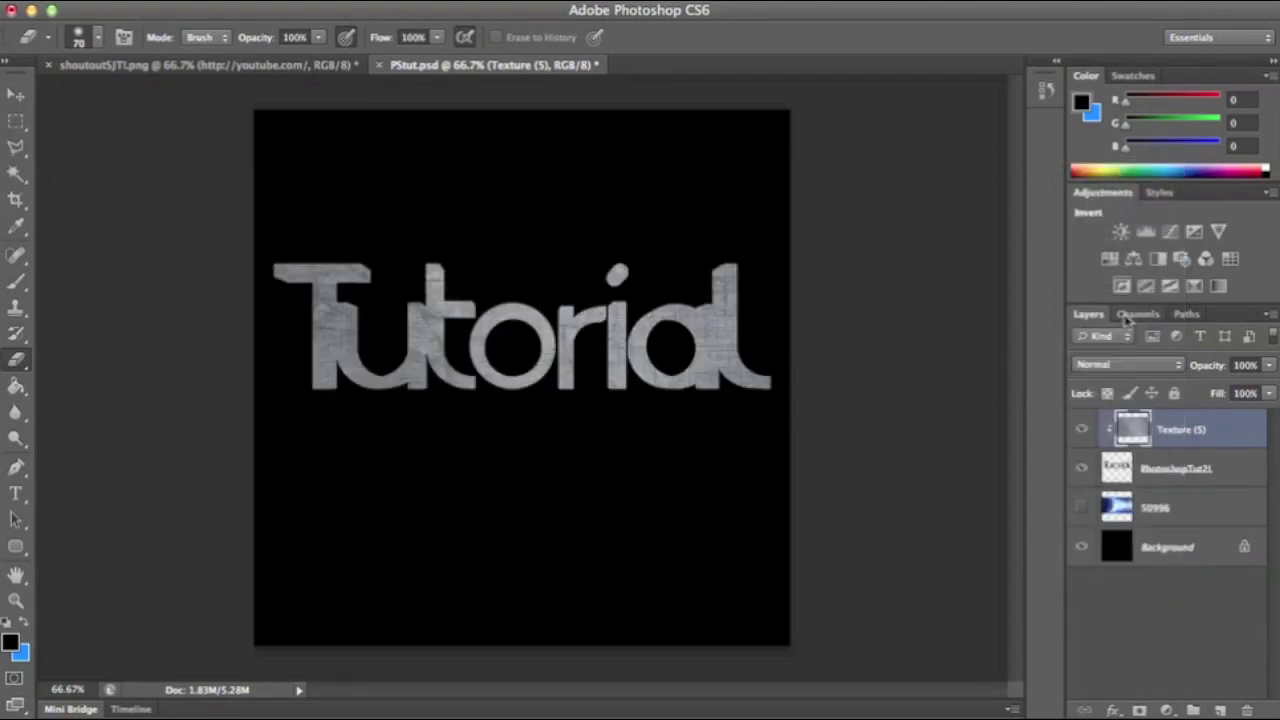
left_click(1108, 368)
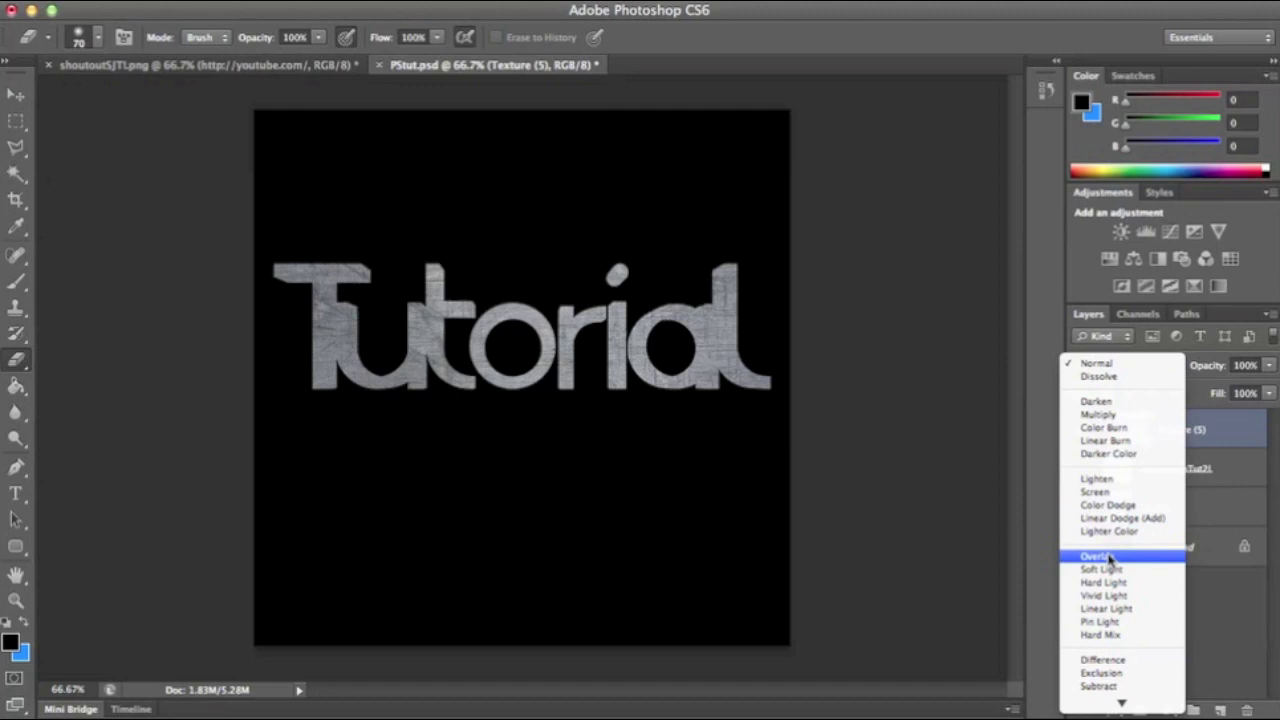
left_click(1110, 558)
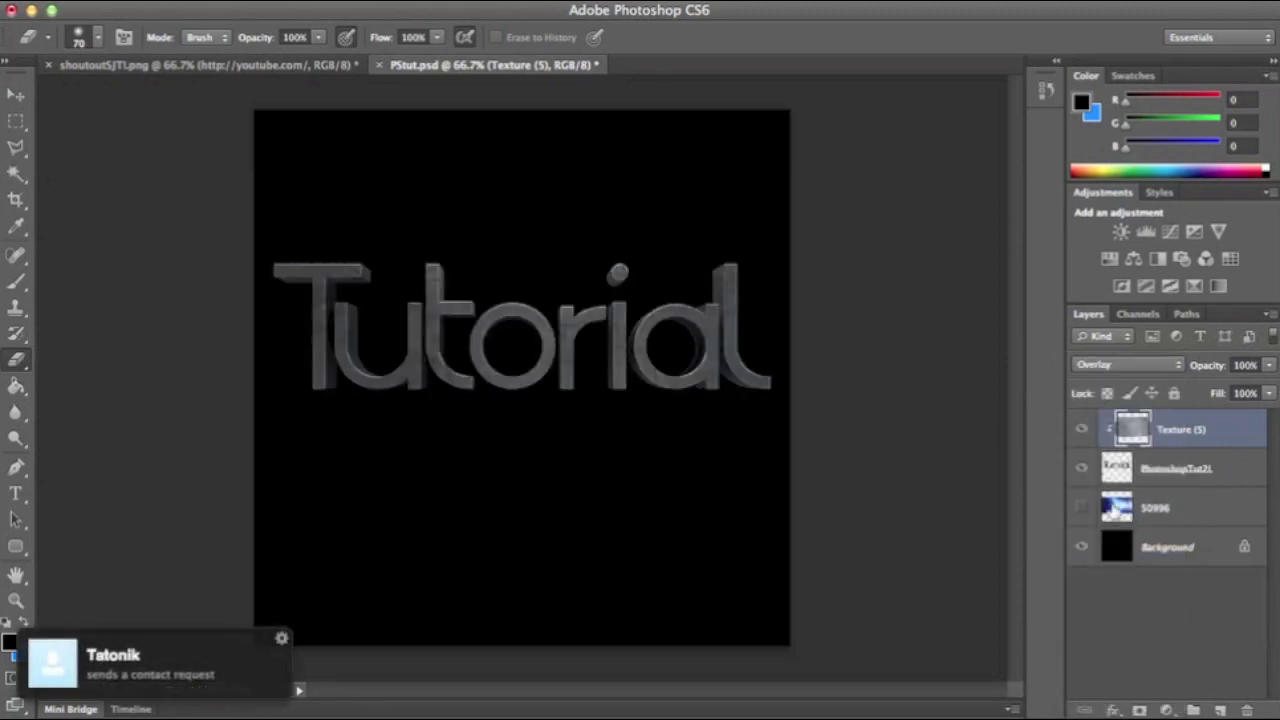
left_click(1082, 509)
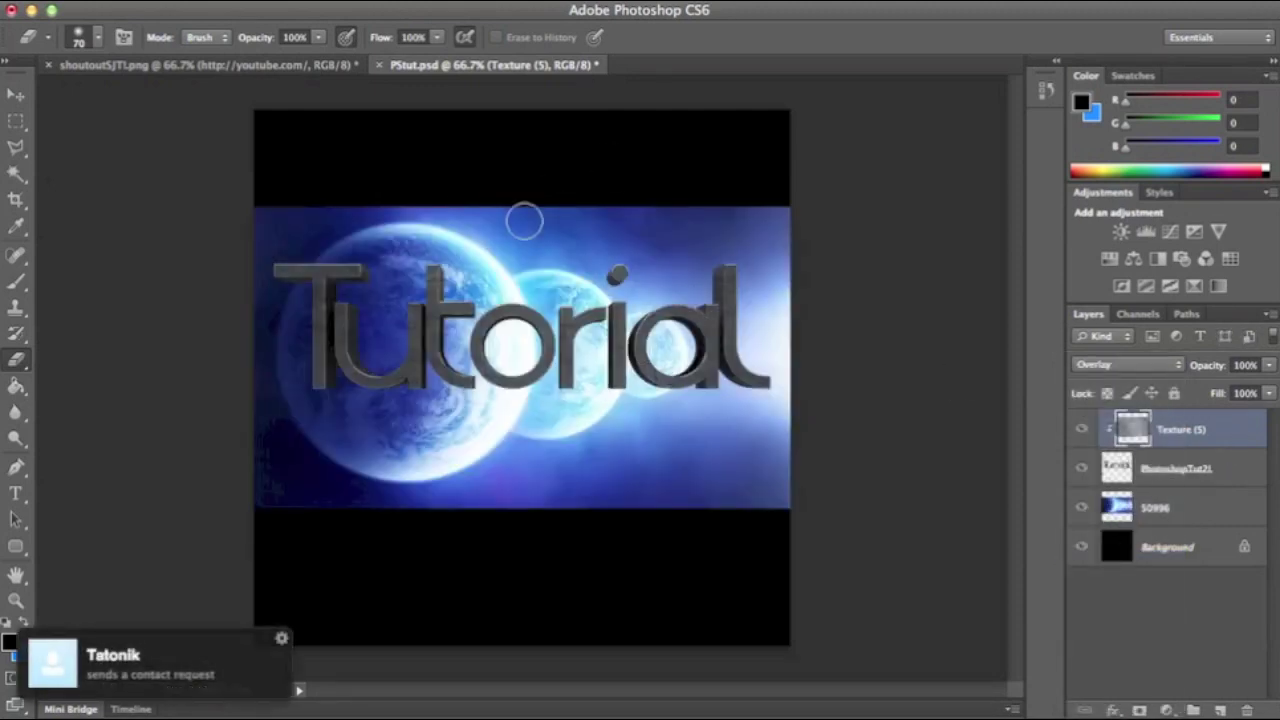
Step: Reapply Overlay blending to Texture (5) and adjust its opacity
left_click(1125, 366)
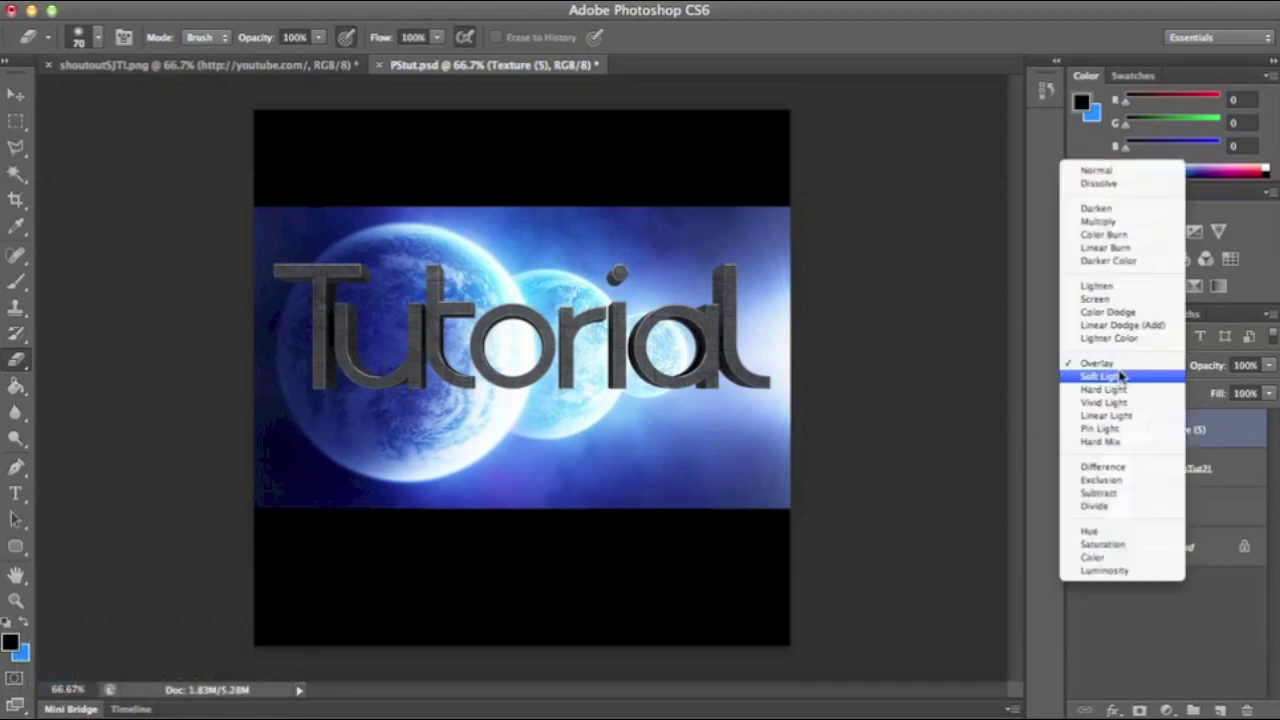
left_click(1098, 170)
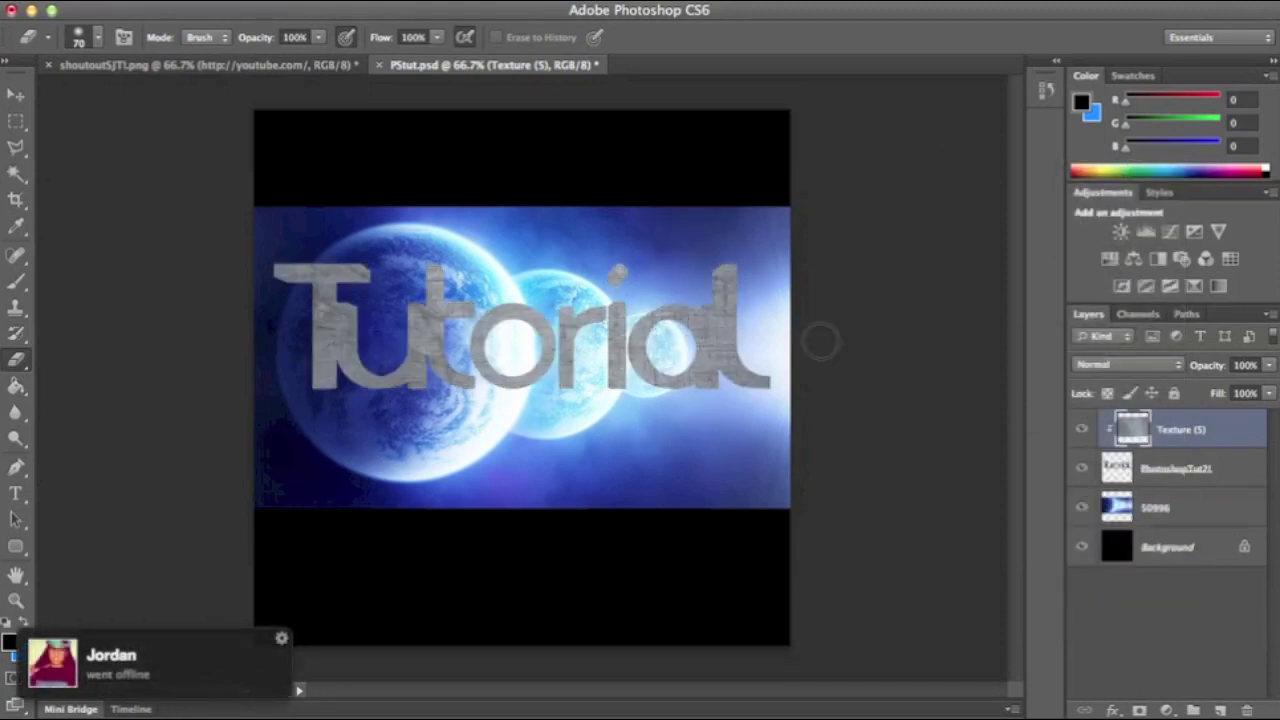
left_click(1229, 461)
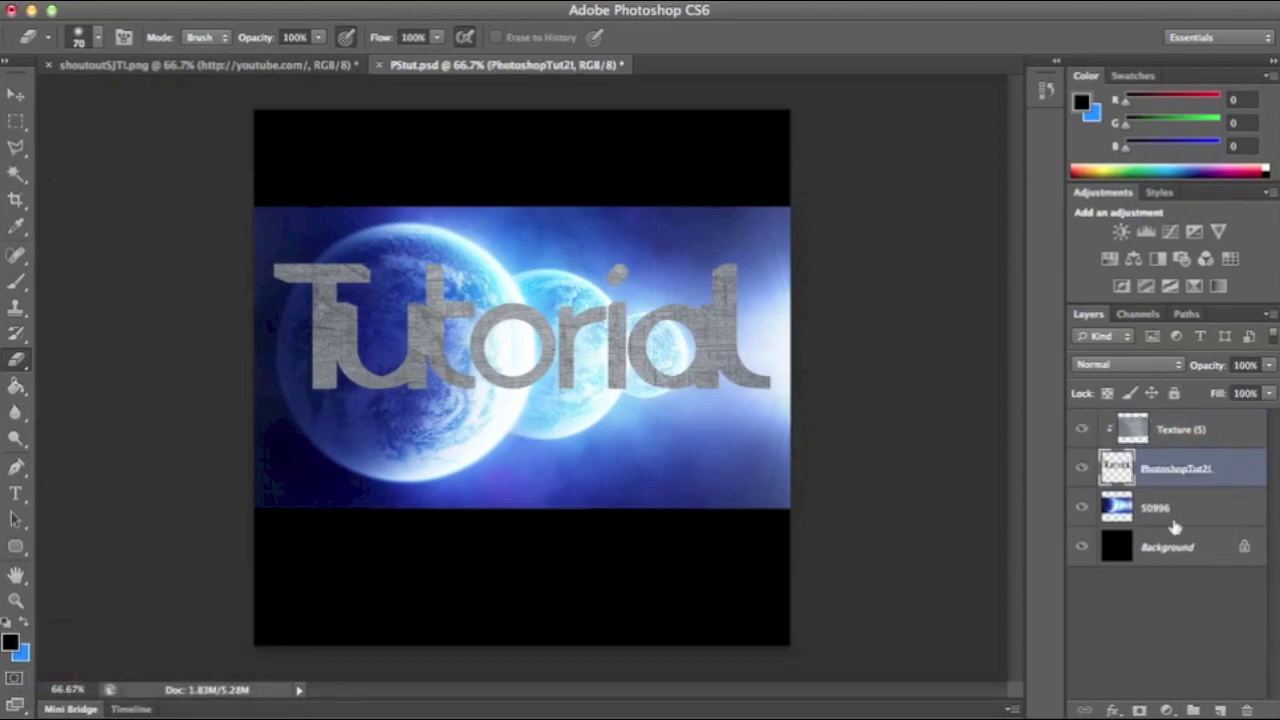
left_click(1226, 445)
left_click(1096, 365)
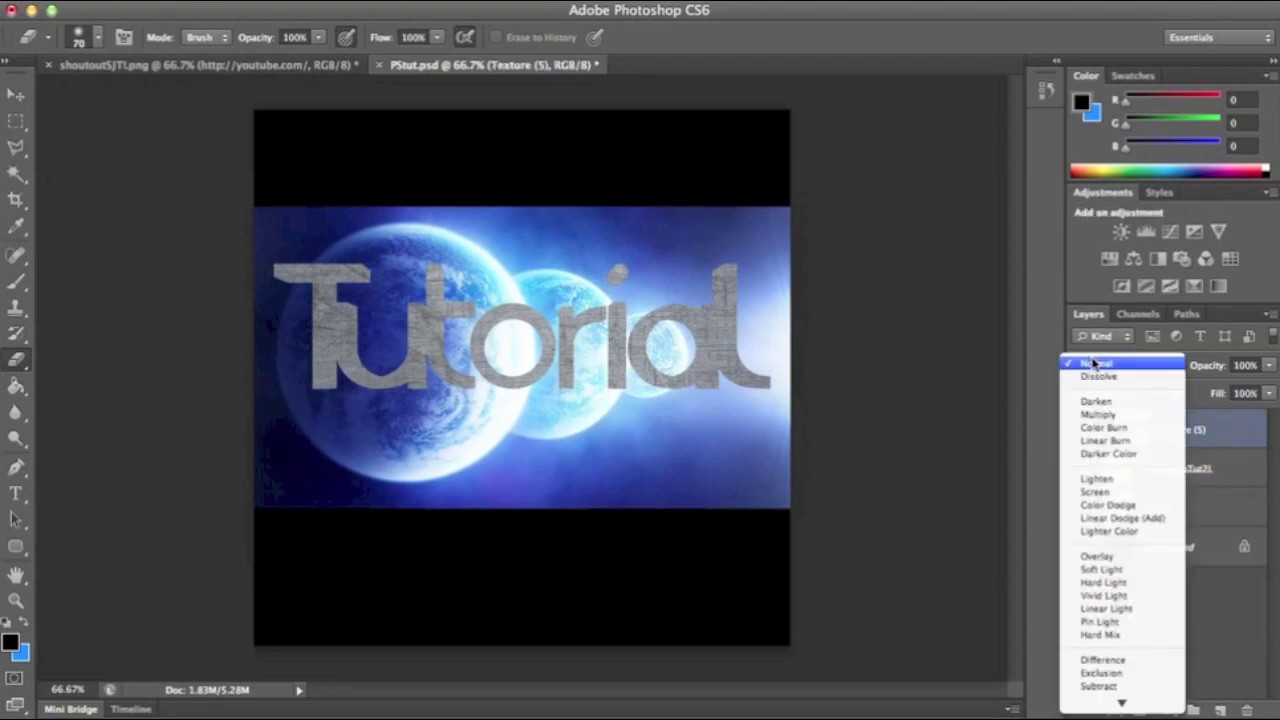
left_click(1090, 557)
left_click(1270, 365)
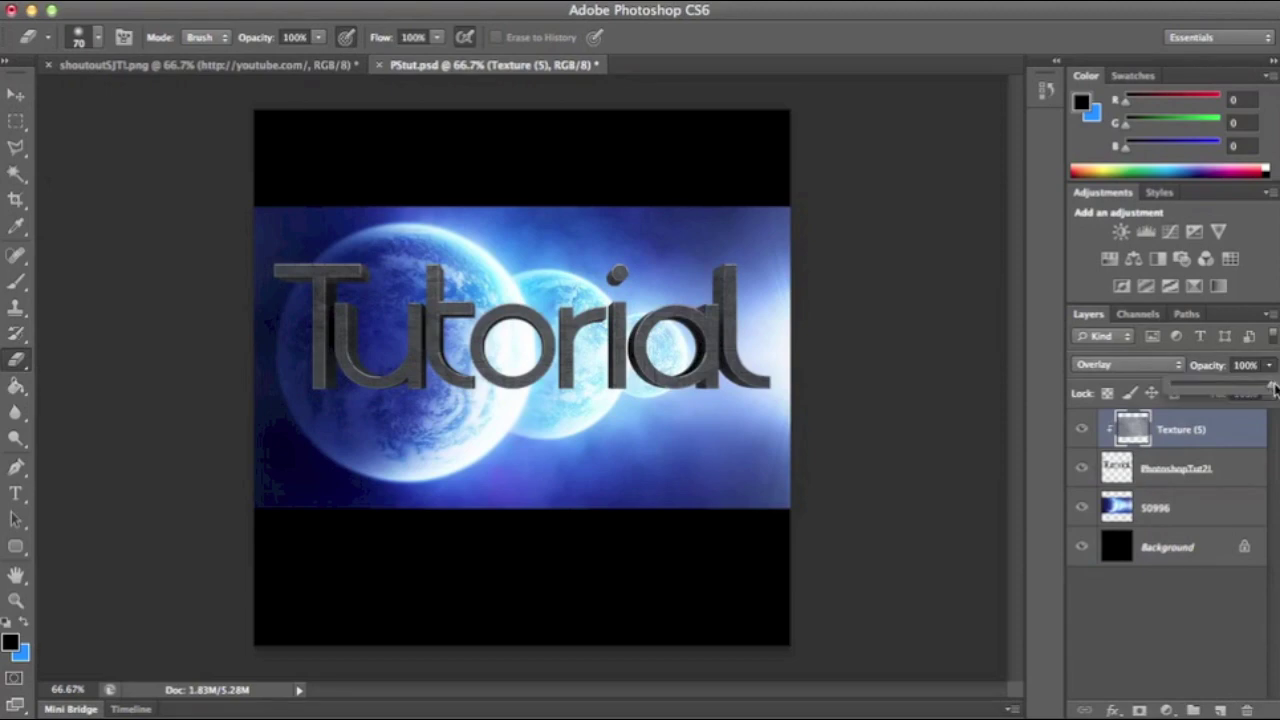
left_click_drag(1259, 392, 1210, 396)
Step: Give the Tutorial text layer a white (ffffff) Color Overlay in Overlay blend mode at 100% opacity
double_click(1224, 474)
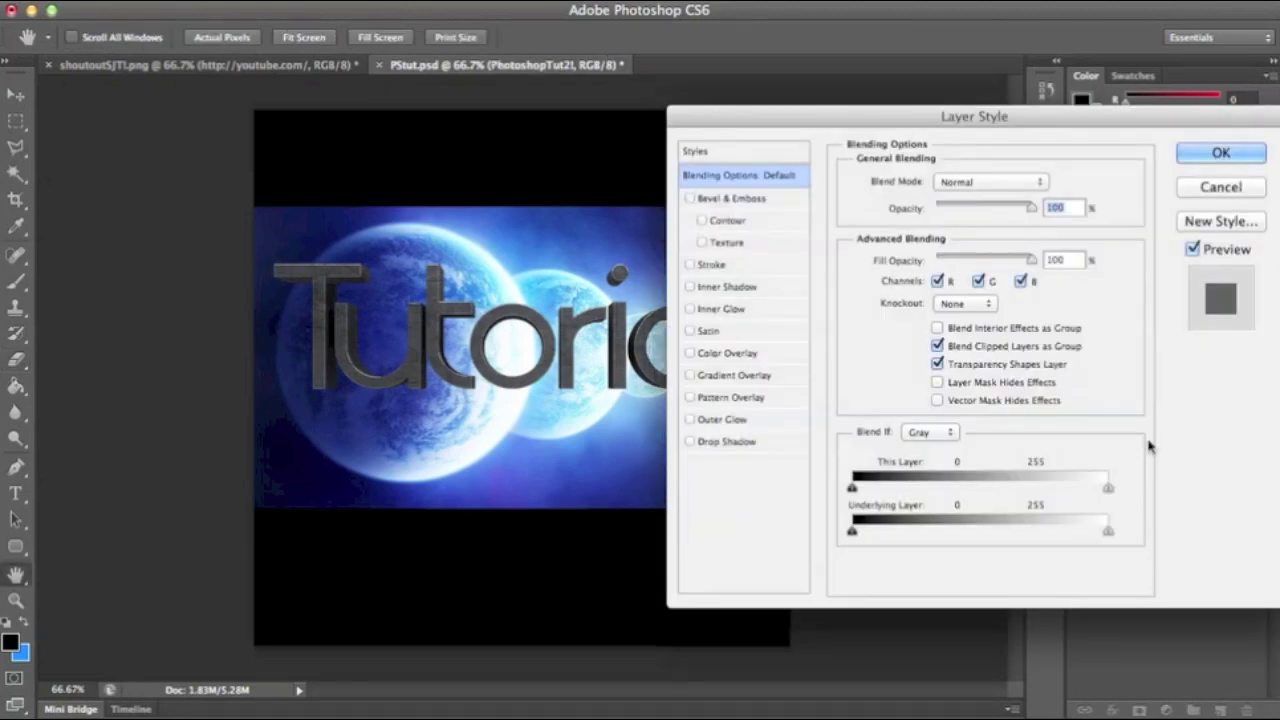
left_click(728, 356)
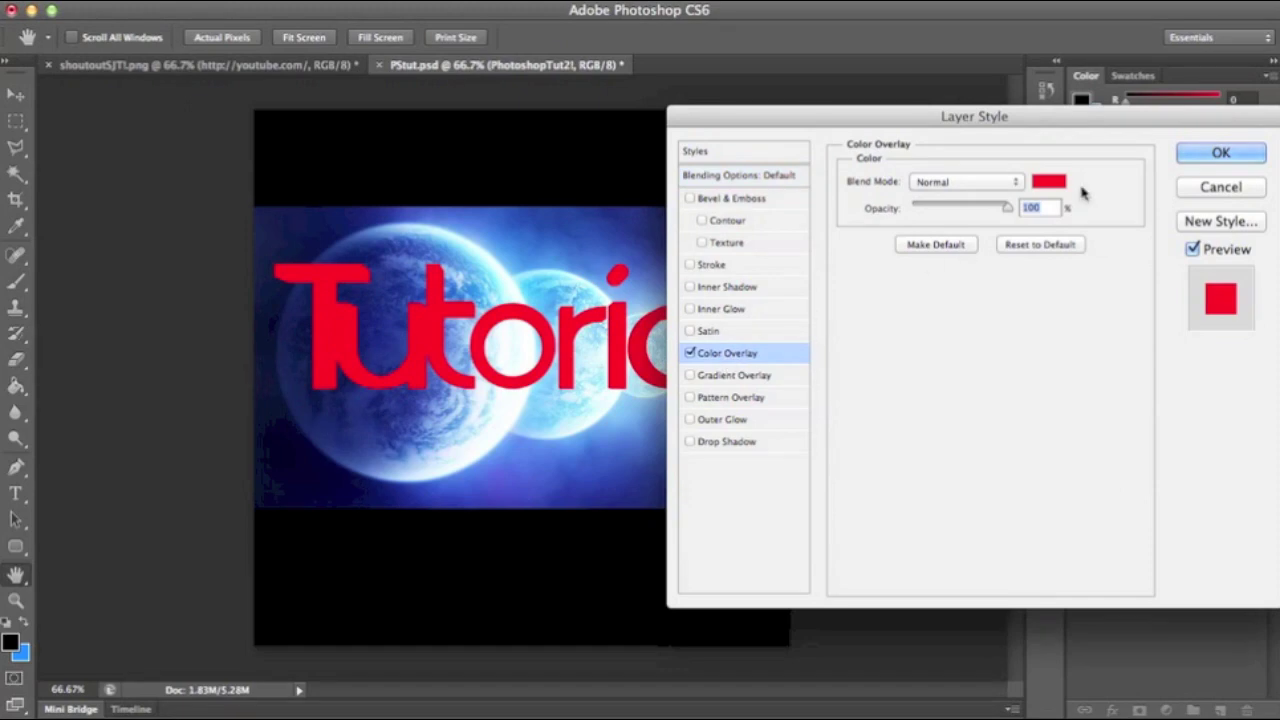
left_click(962, 182)
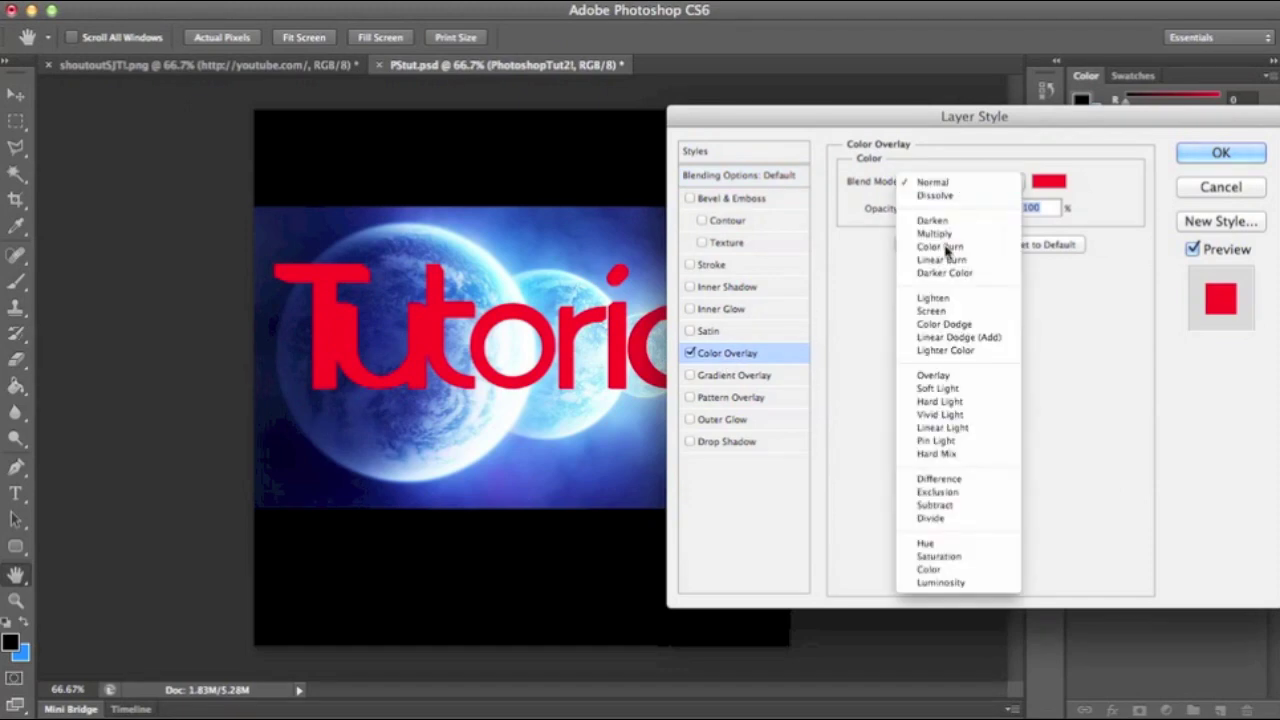
left_click(934, 377)
left_click(1046, 182)
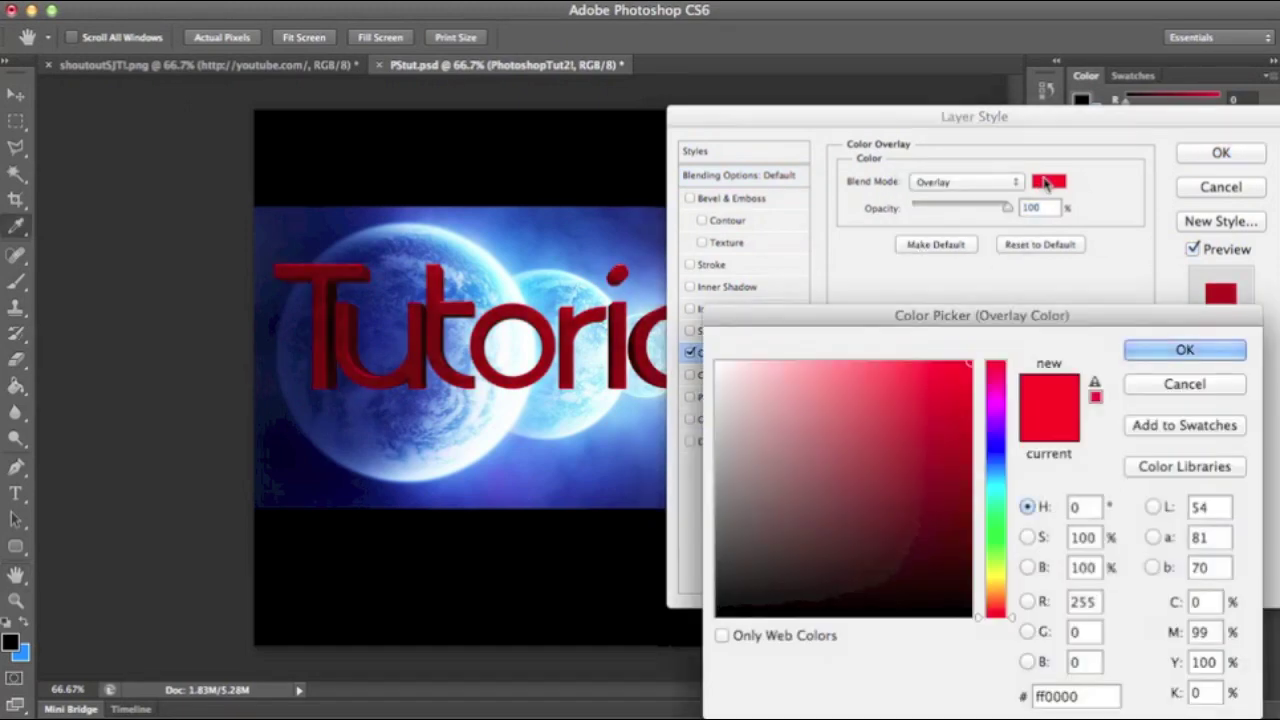
left_click(717, 362)
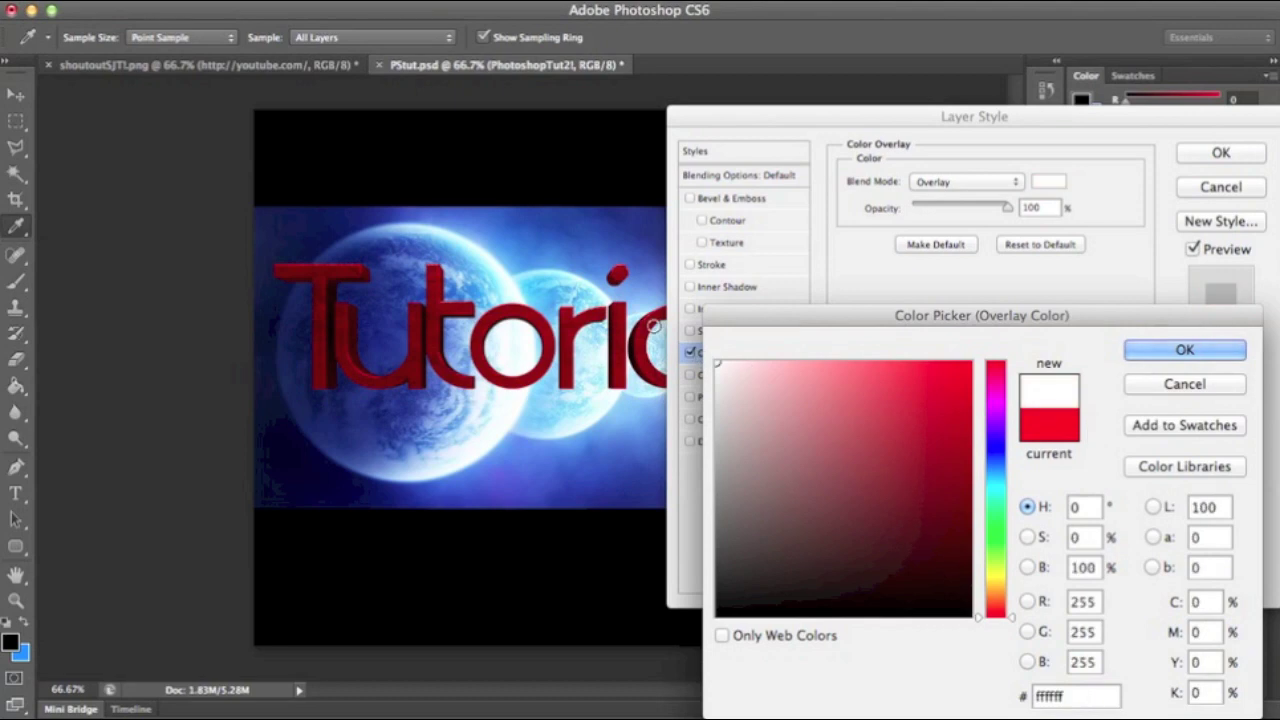
left_click(1184, 349)
left_click_drag(1007, 210, 1075, 198)
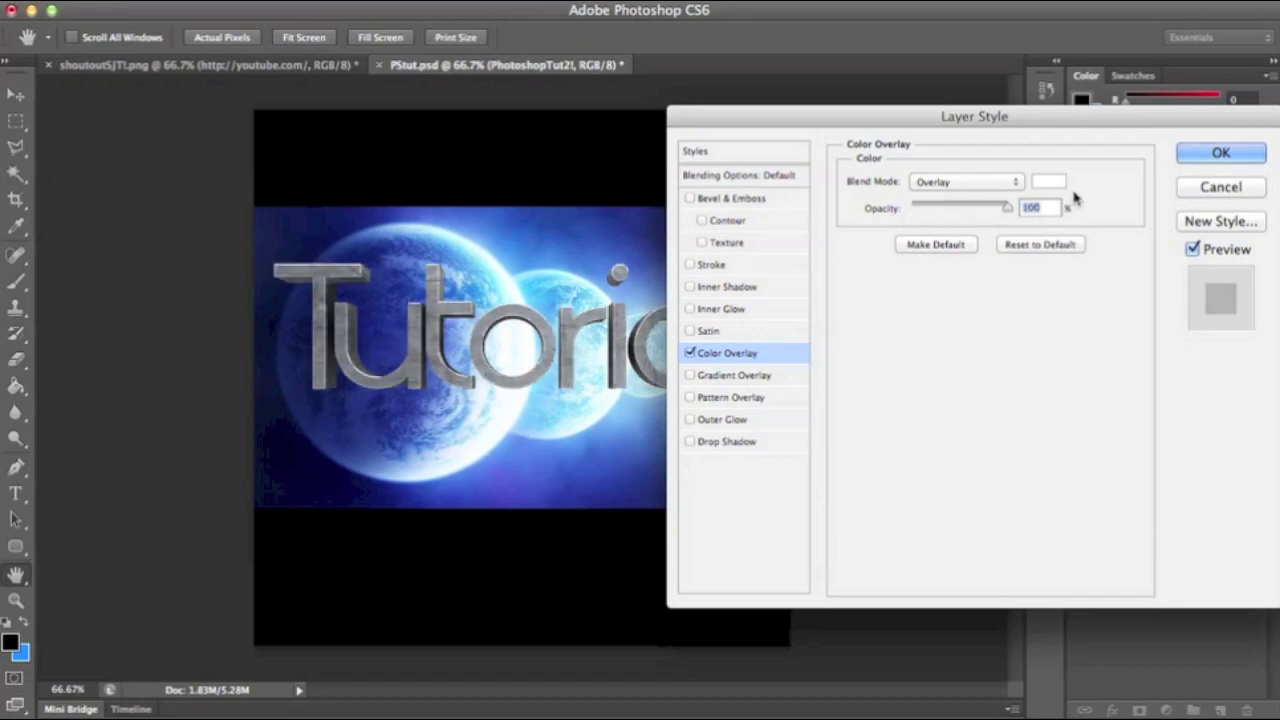
left_click(1212, 156)
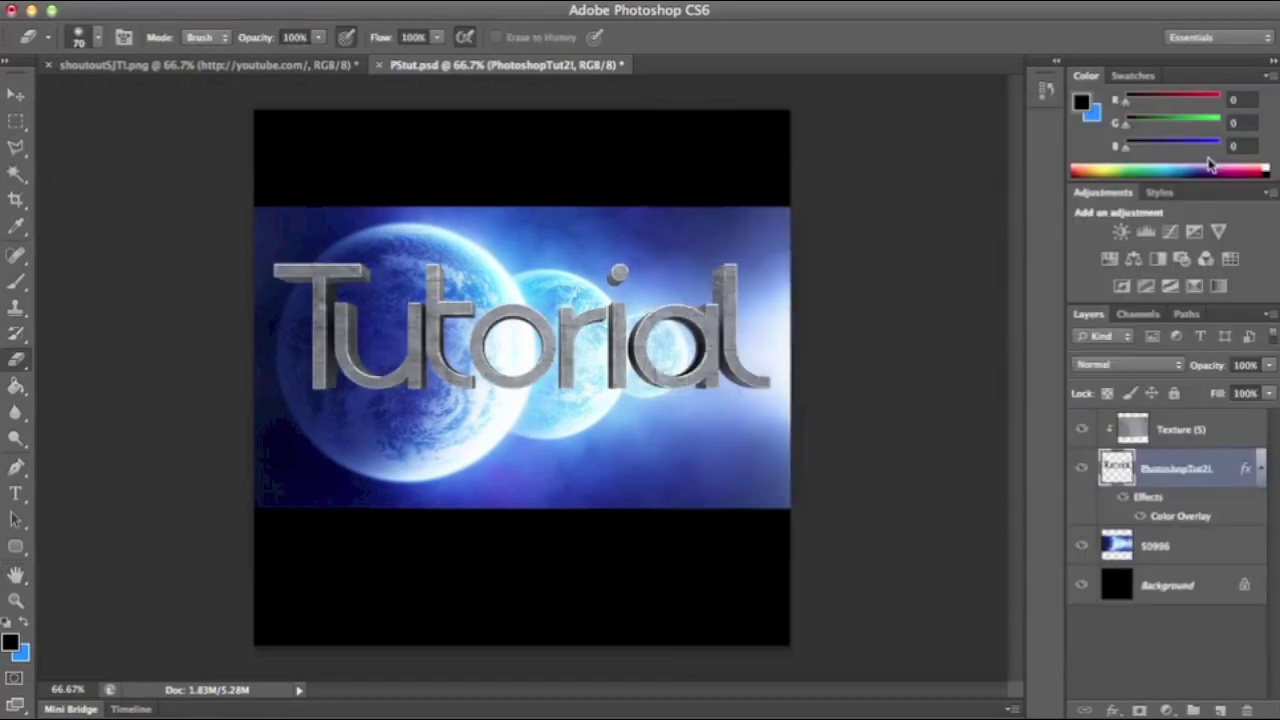
Step: Hide planet layer 50996 and set the Texture (5) layer's opacity to 75%
left_click(1082, 546)
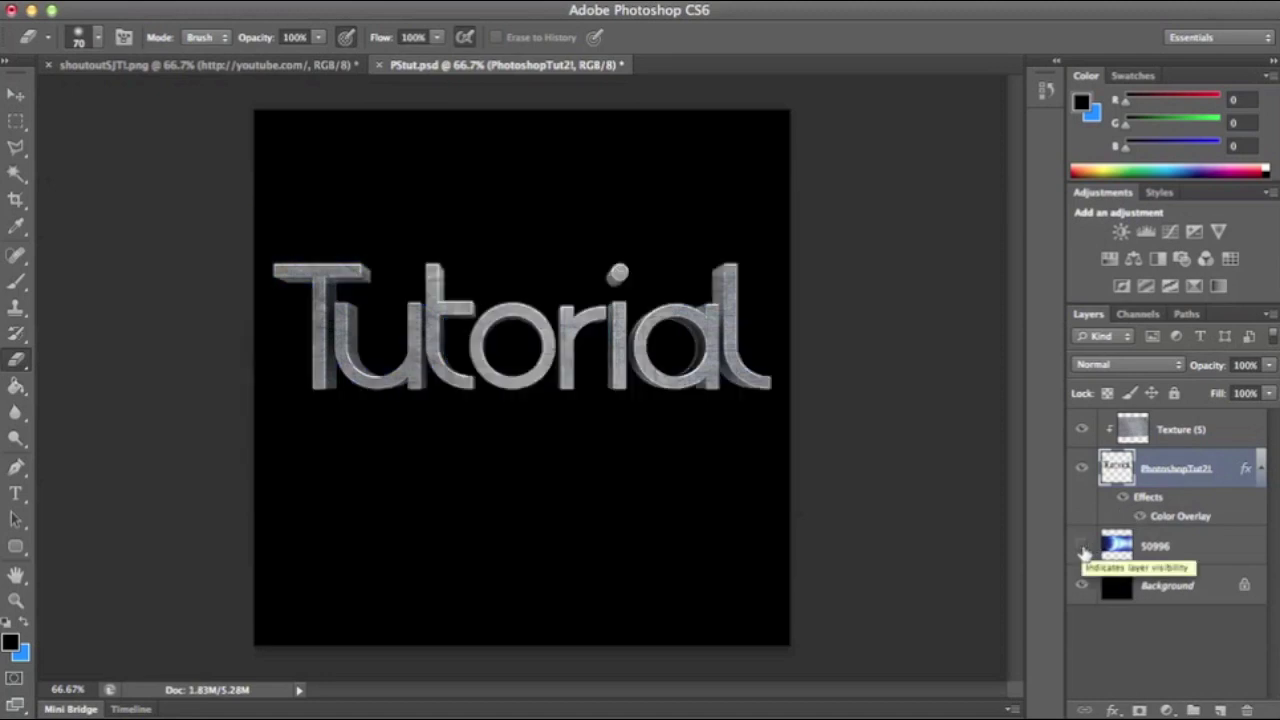
left_click(1192, 432)
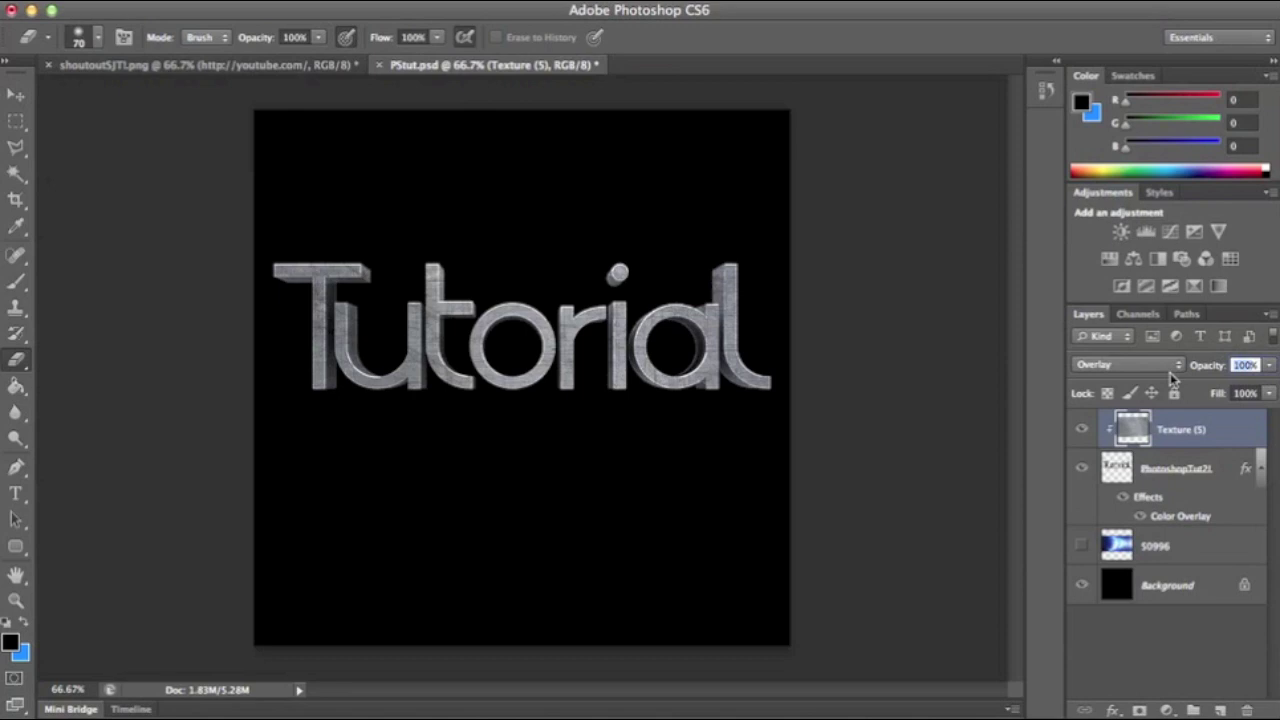
type("75")
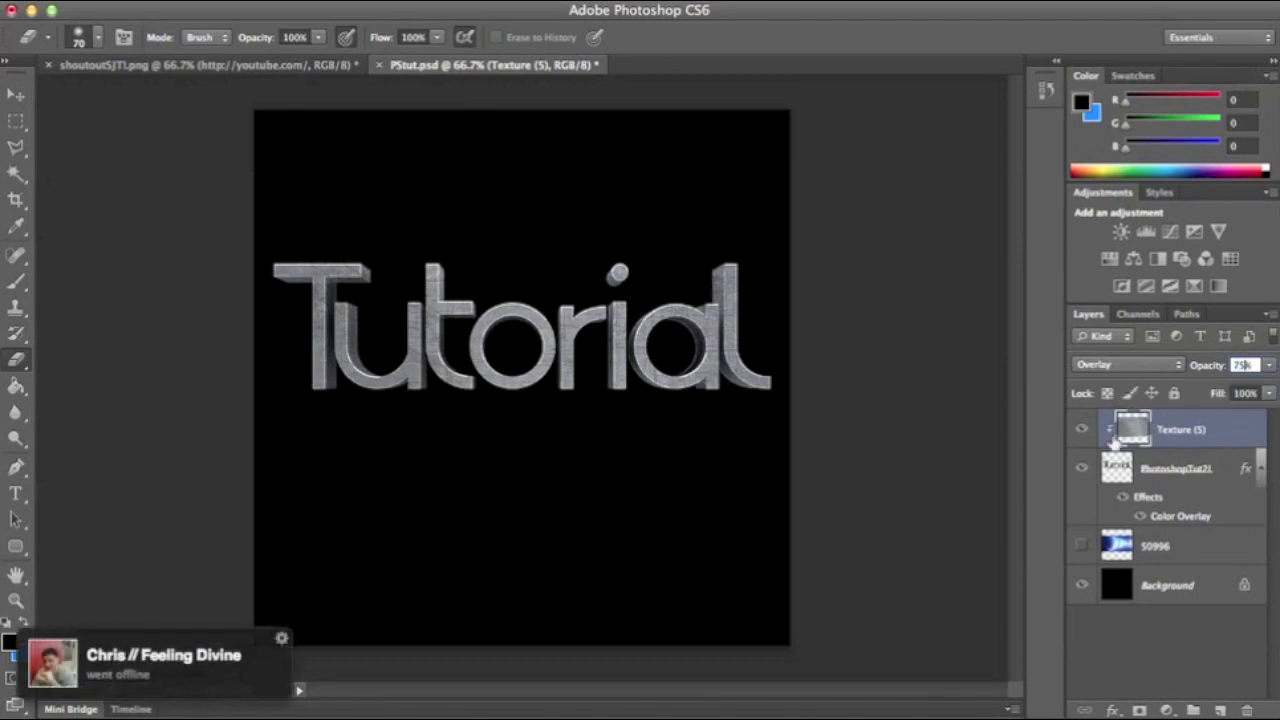
Step: Toggle the texture layer and the text's Color Overlay off and back on to compare
left_click(1081, 428)
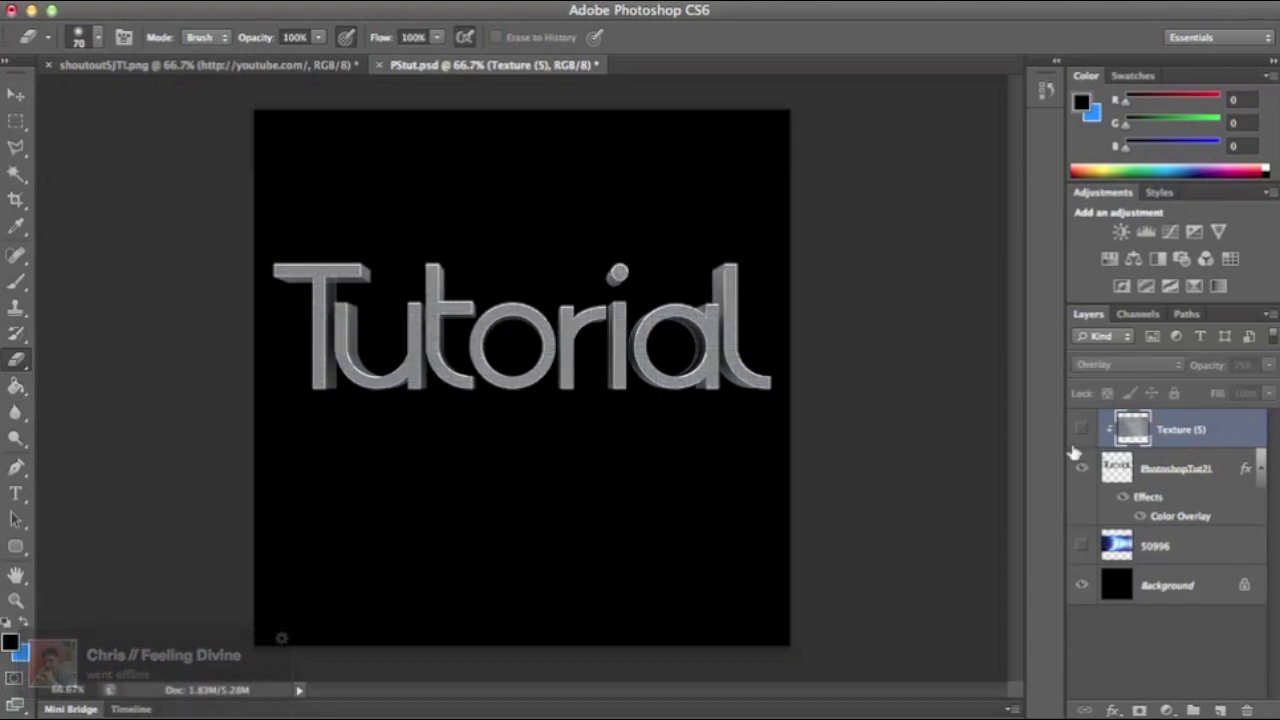
left_click(1123, 498)
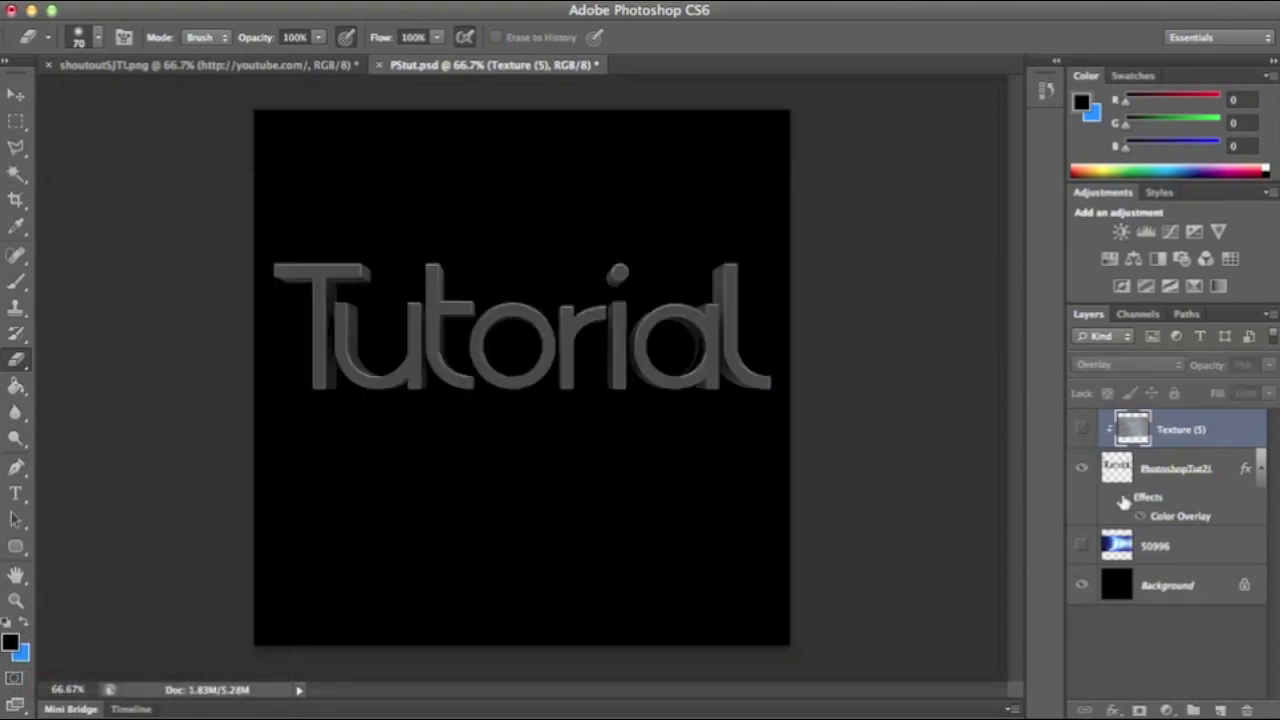
left_click(1083, 429)
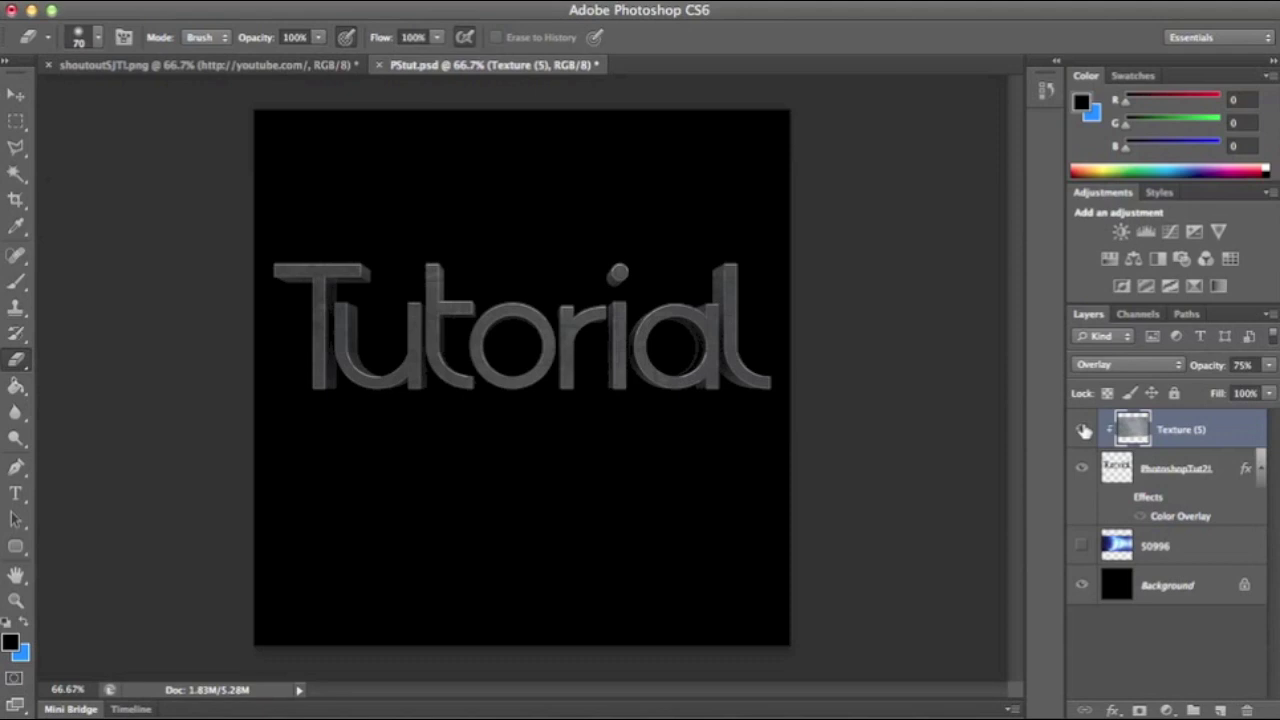
left_click(1124, 499)
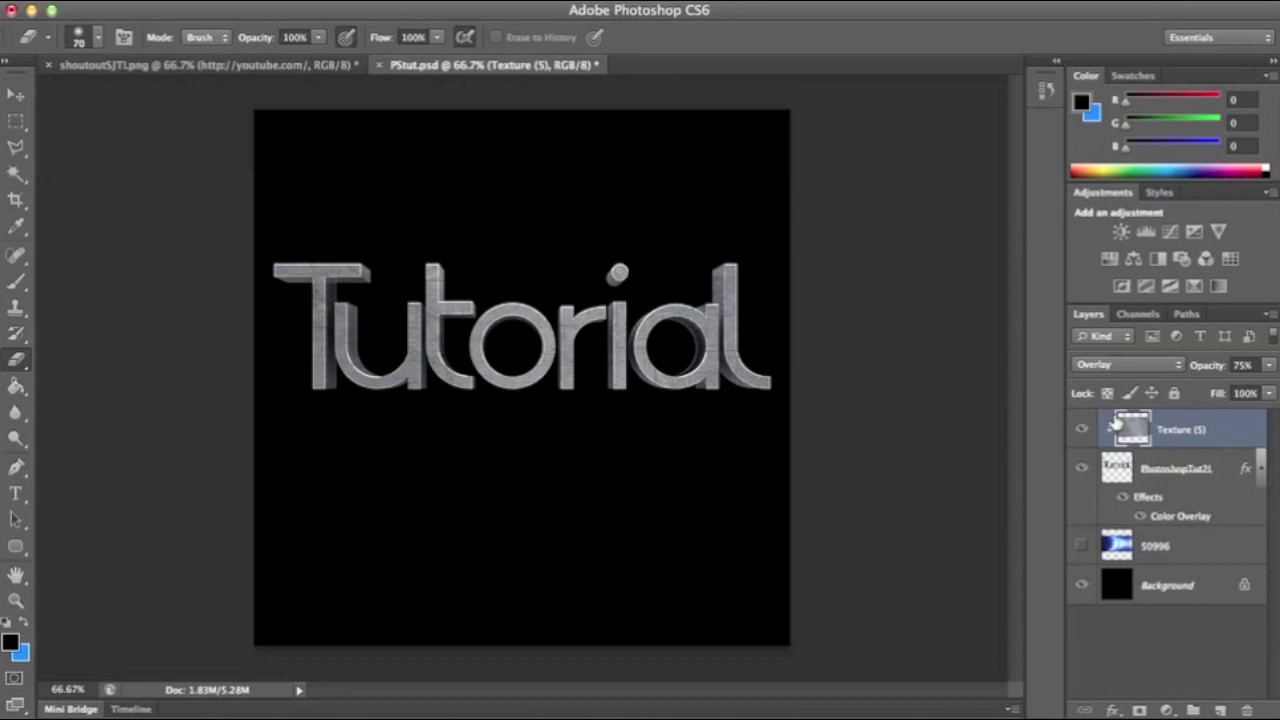
Step: Switch to the shoutoutSJT shoutout document
left_click(310, 66)
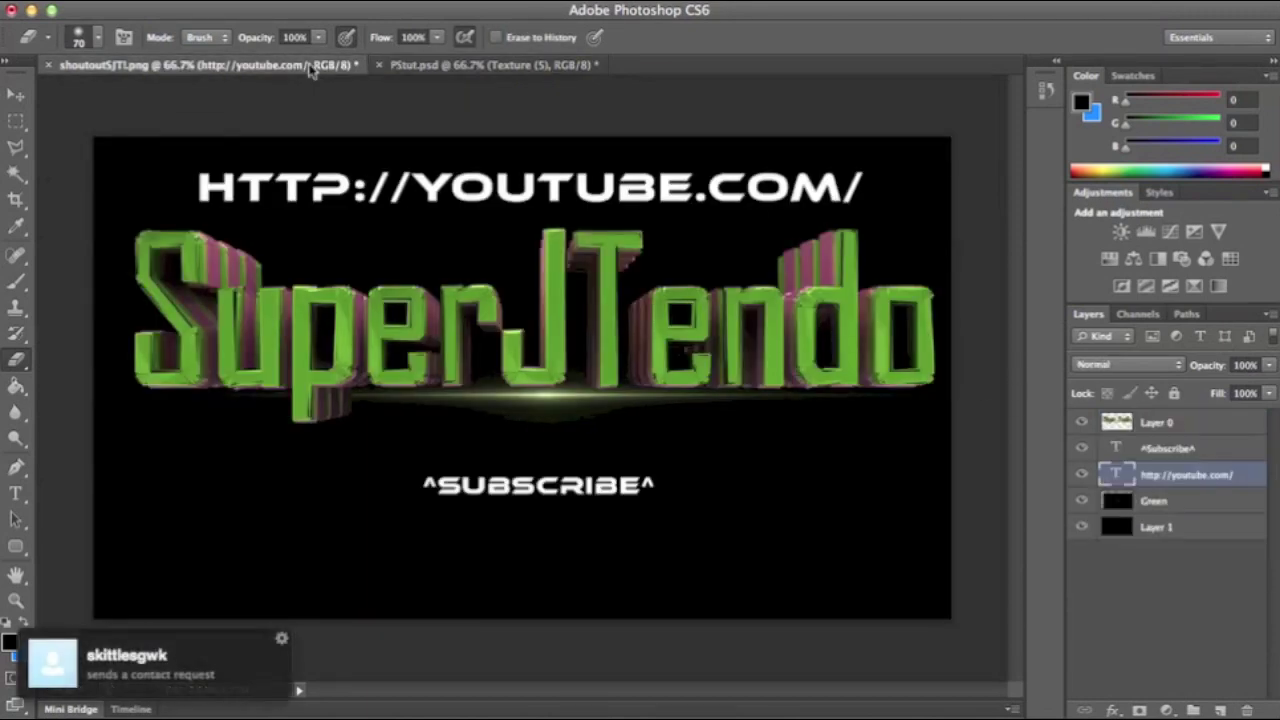